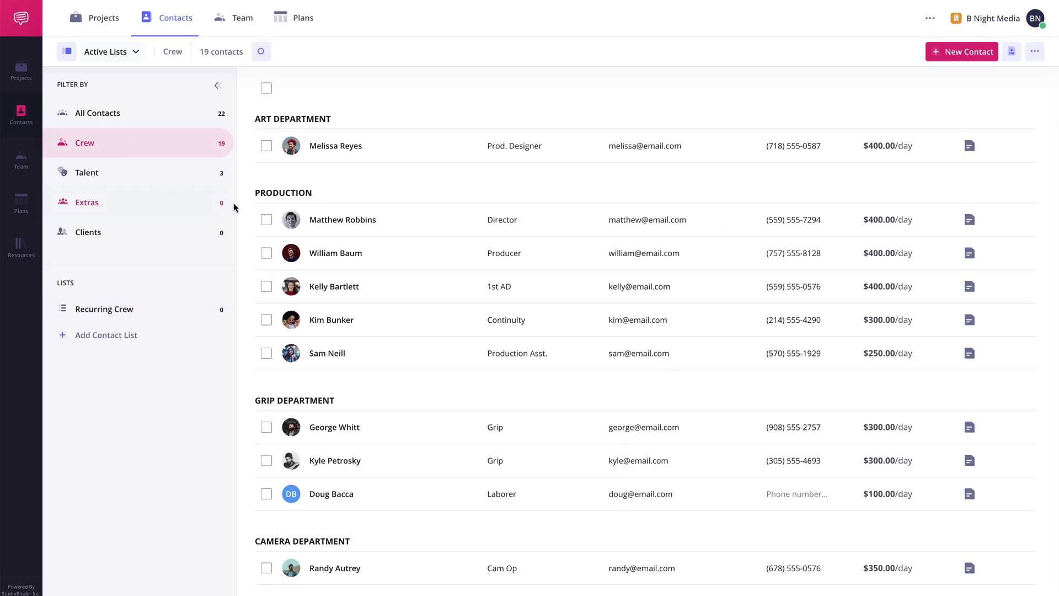
- Tick the director's and producer's Crew contacts for the contact list PDF export
left_click(266, 220)
left_click(266, 253)
scroll(268, 253, "down", 5)
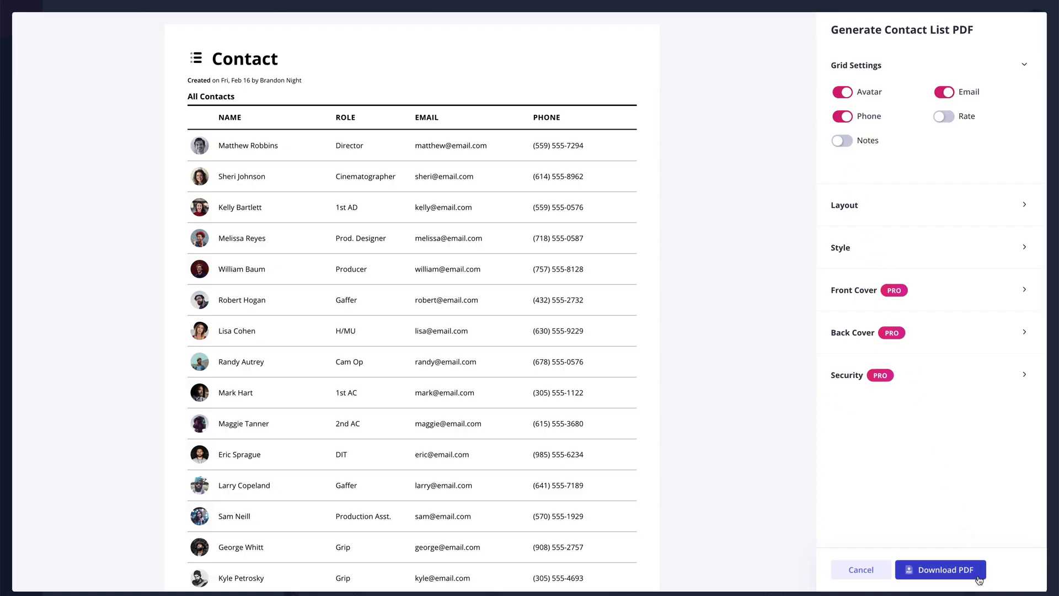
- Download the contact list as Contacts.pdf and scroll through its pages
left_click(941, 570)
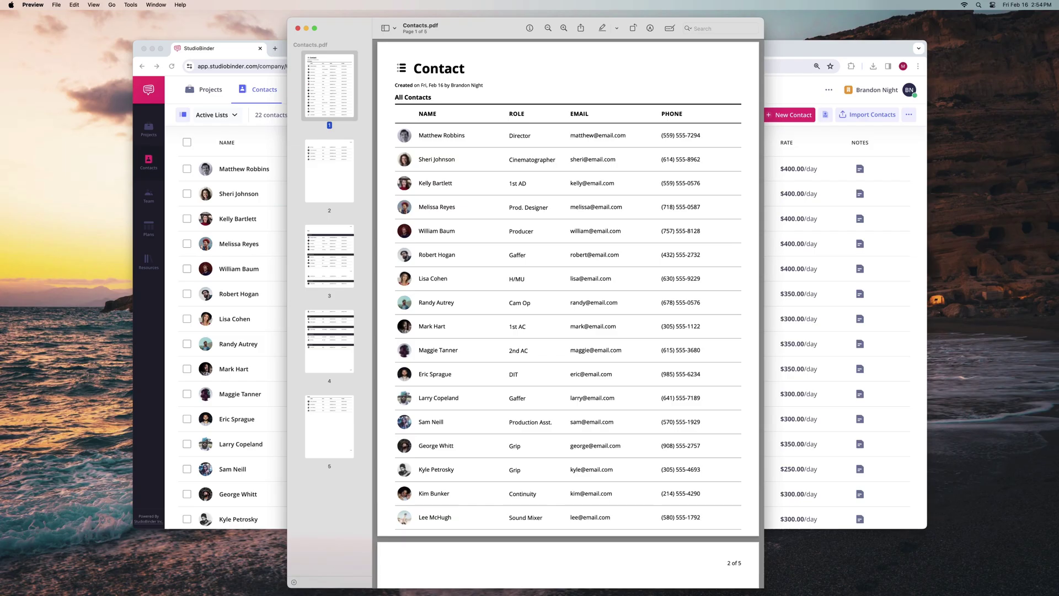
scroll(568, 320, "down", 5)
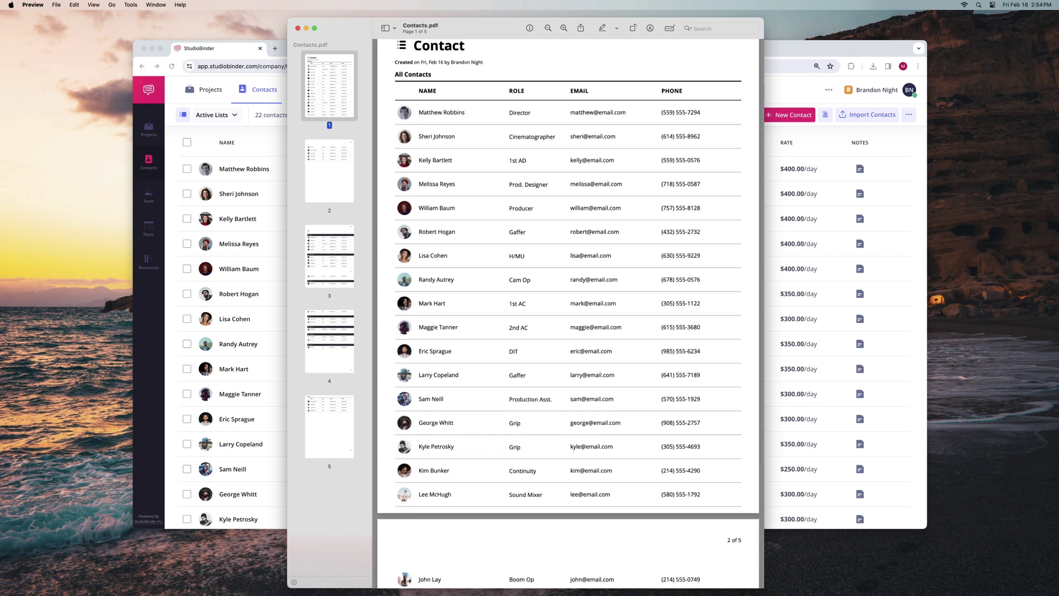
scroll(568, 315, "down", 4)
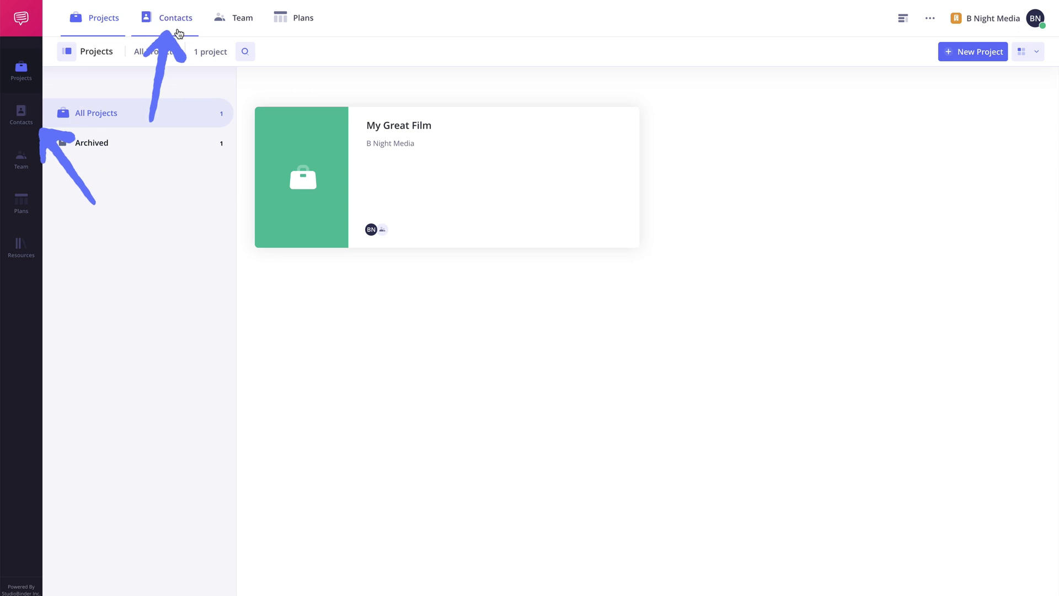
- Browse all 22 contacts with their roles, emails, phones and day rates
left_click(179, 35)
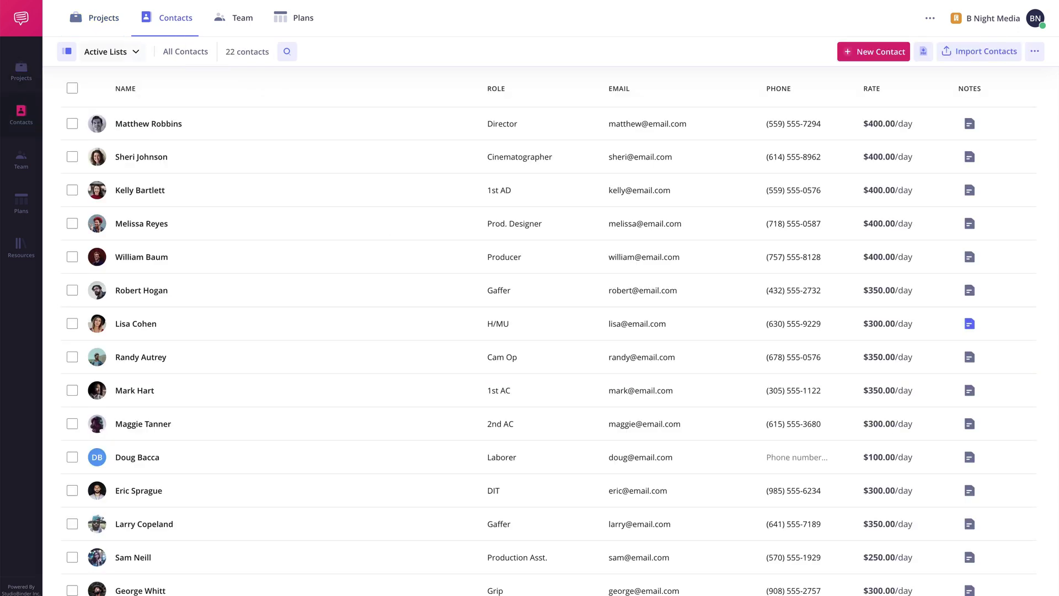
scroll(551, 331, "down", 2)
scroll(551, 328, "down", 5)
scroll(551, 331, "down", 4)
scroll(551, 331, "down", 1)
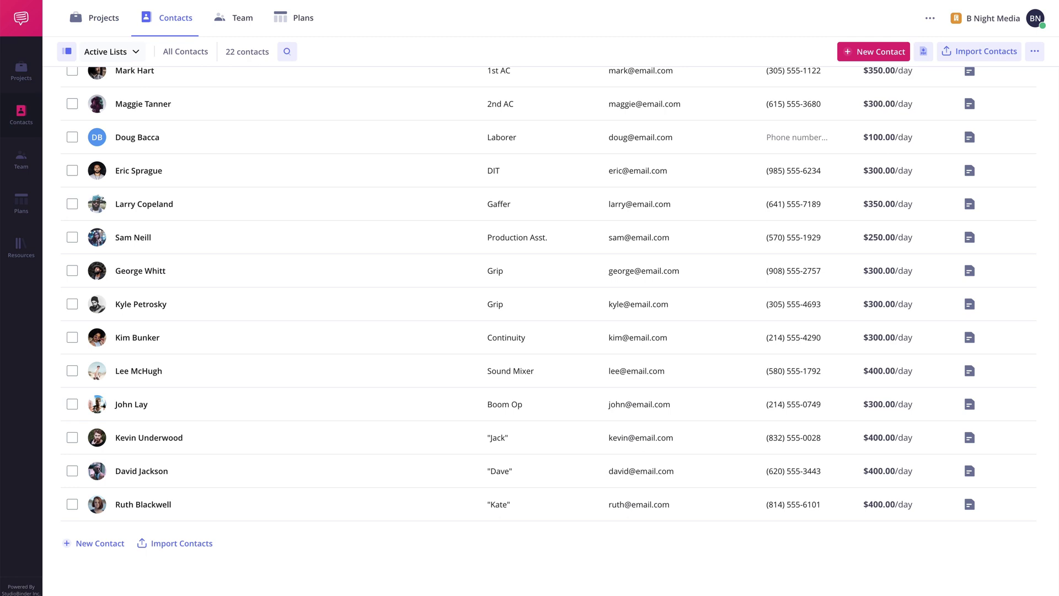
scroll(548, 319, "up", 2)
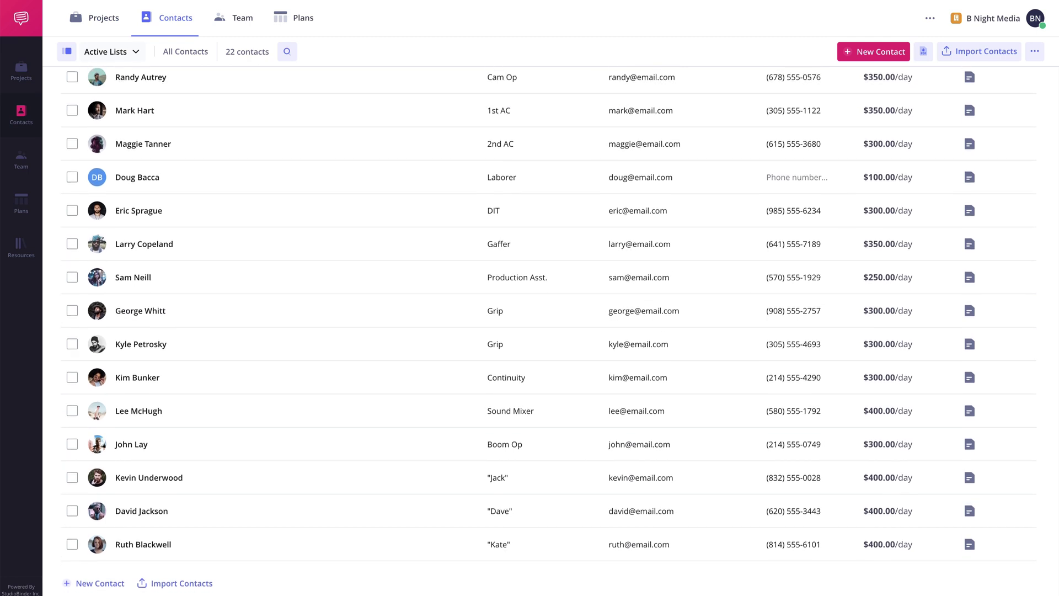
scroll(548, 319, "up", 6)
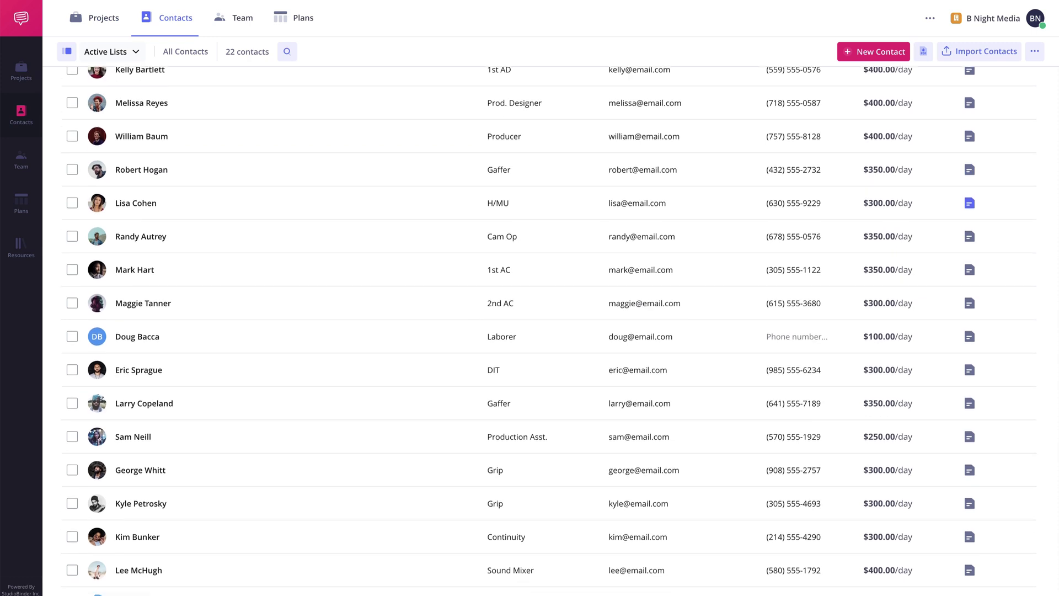
scroll(549, 320, "up", 4)
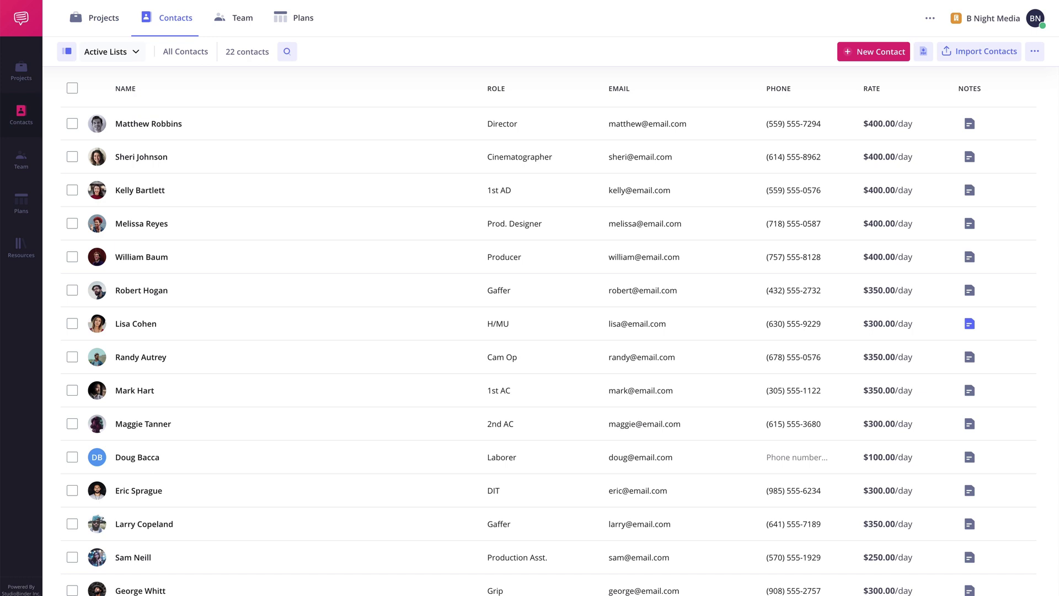
scroll(217, 191, "down", 3)
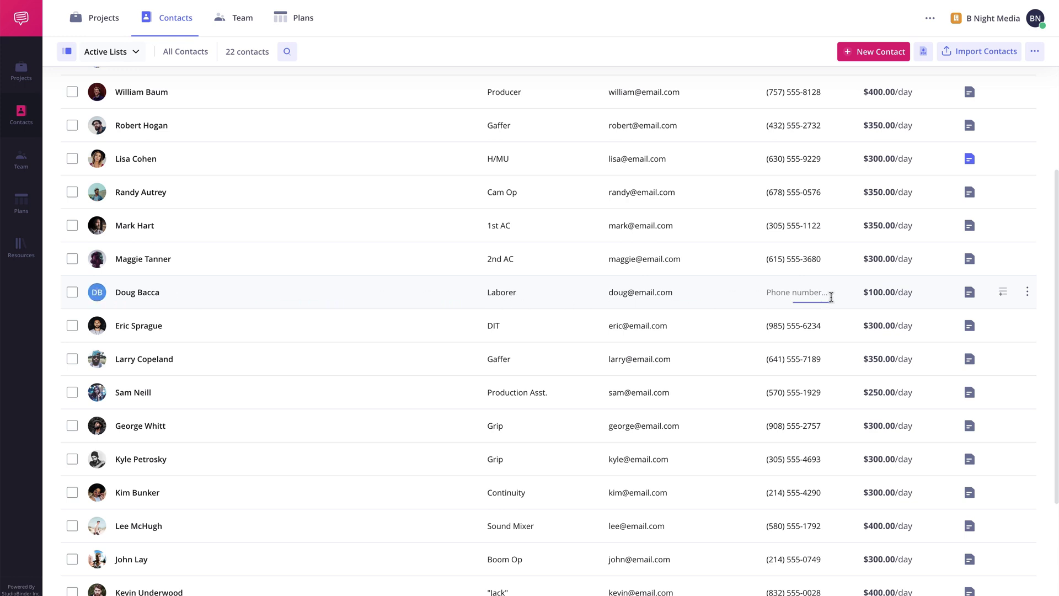
mouse_move(970, 168)
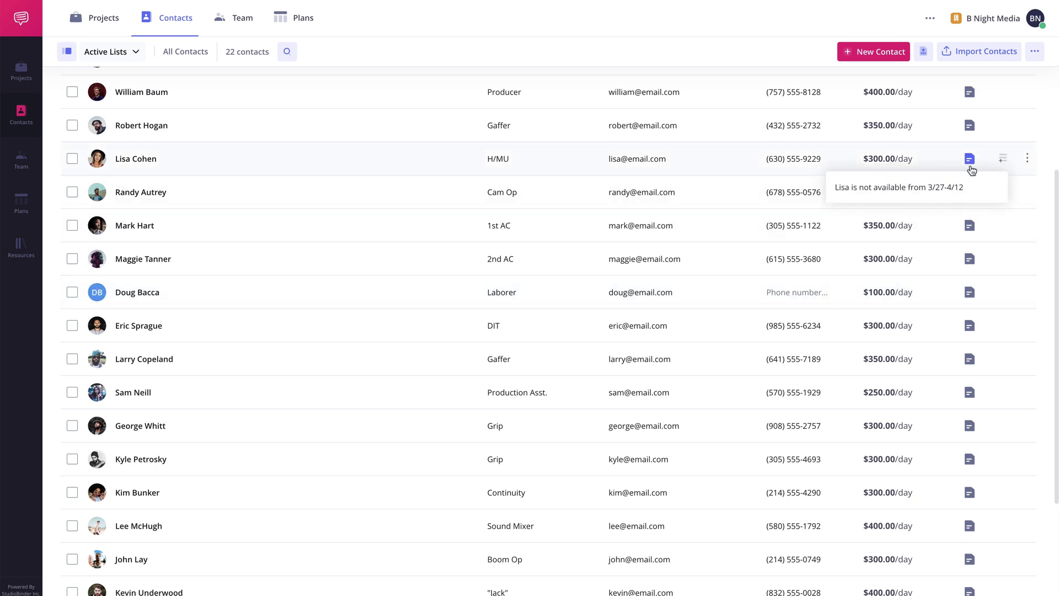
left_click(971, 160)
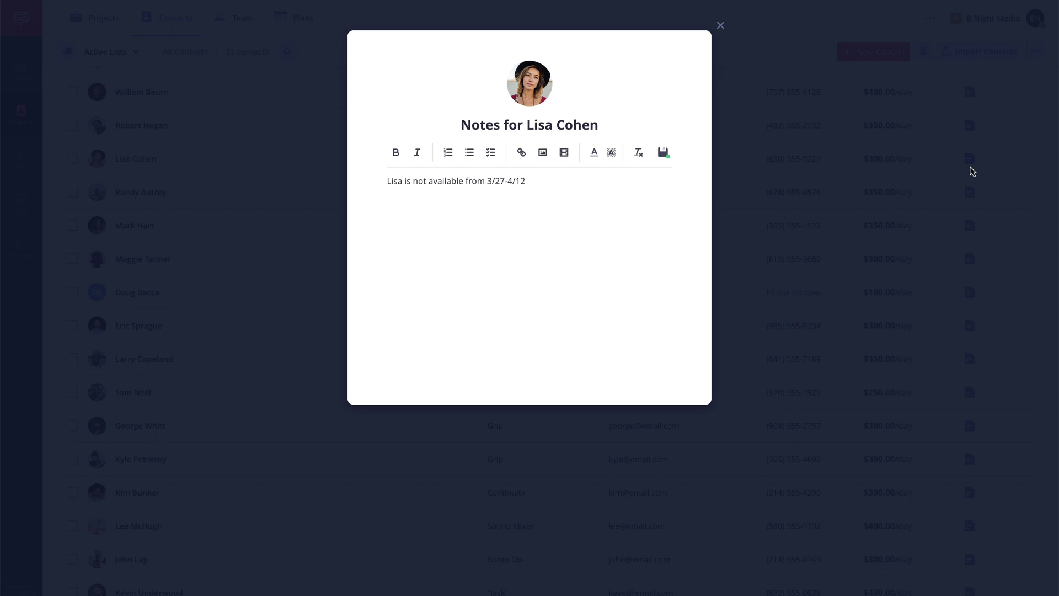
left_click(971, 171)
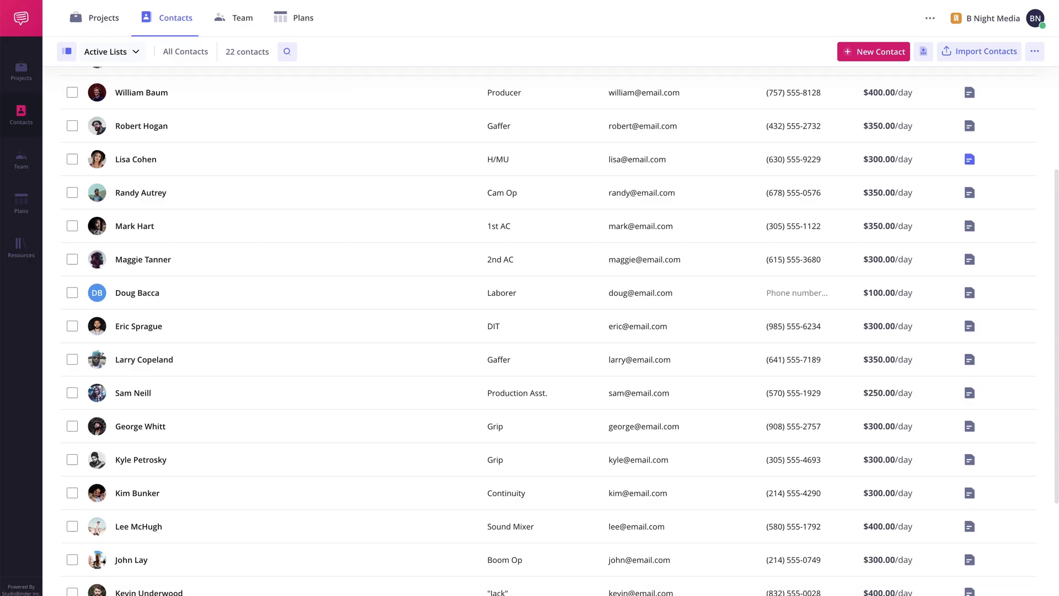
scroll(971, 171, "up", 3)
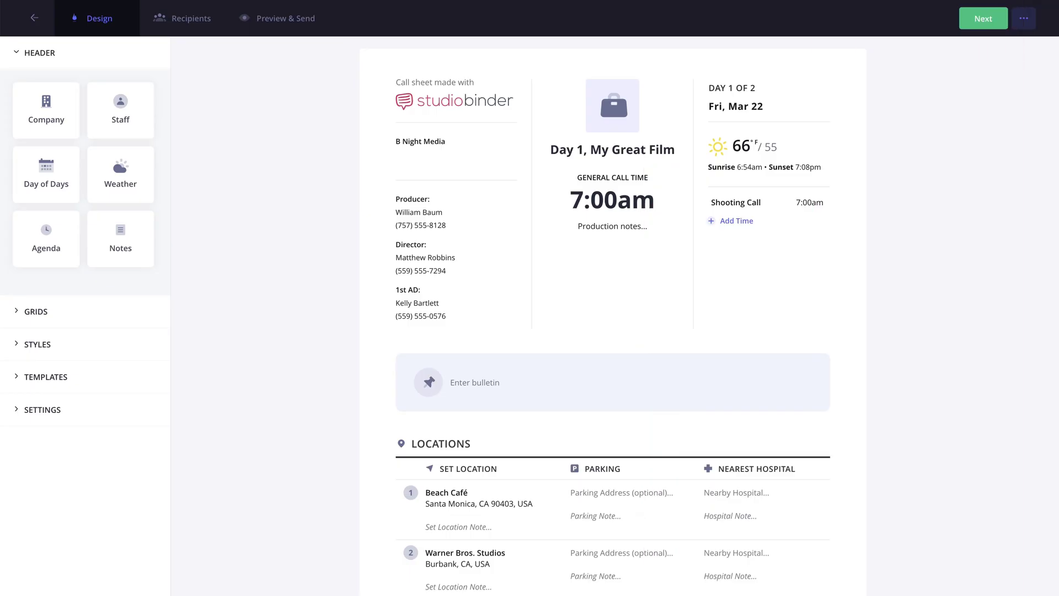
- Scroll through the Day 1 call sheet's Locations, Schedule, Crew and Talent sections
scroll(613, 318, "down", 1)
scroll(613, 318, "down", 7)
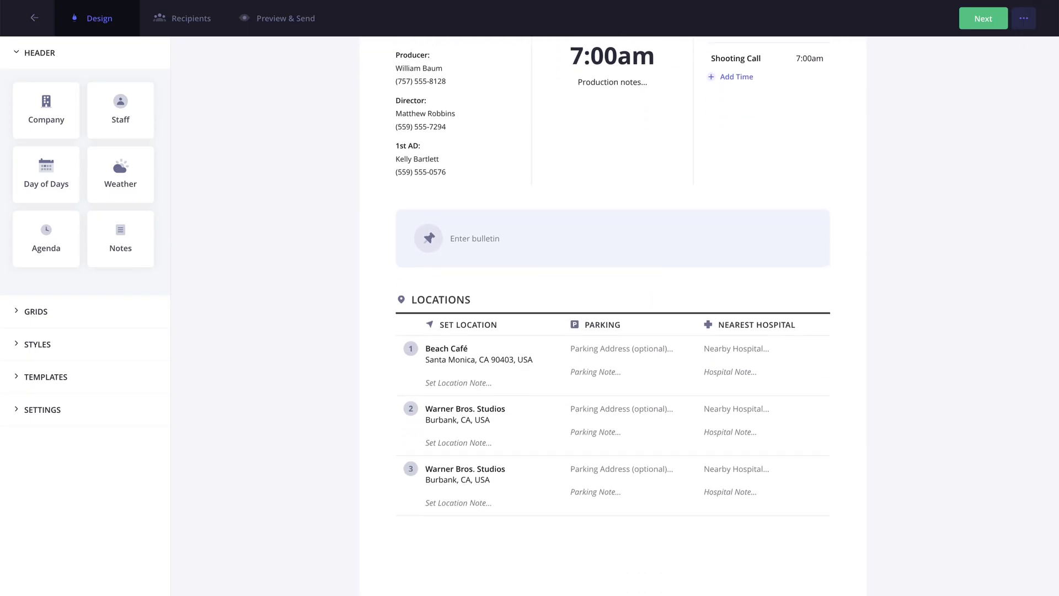
scroll(612, 318, "down", 15)
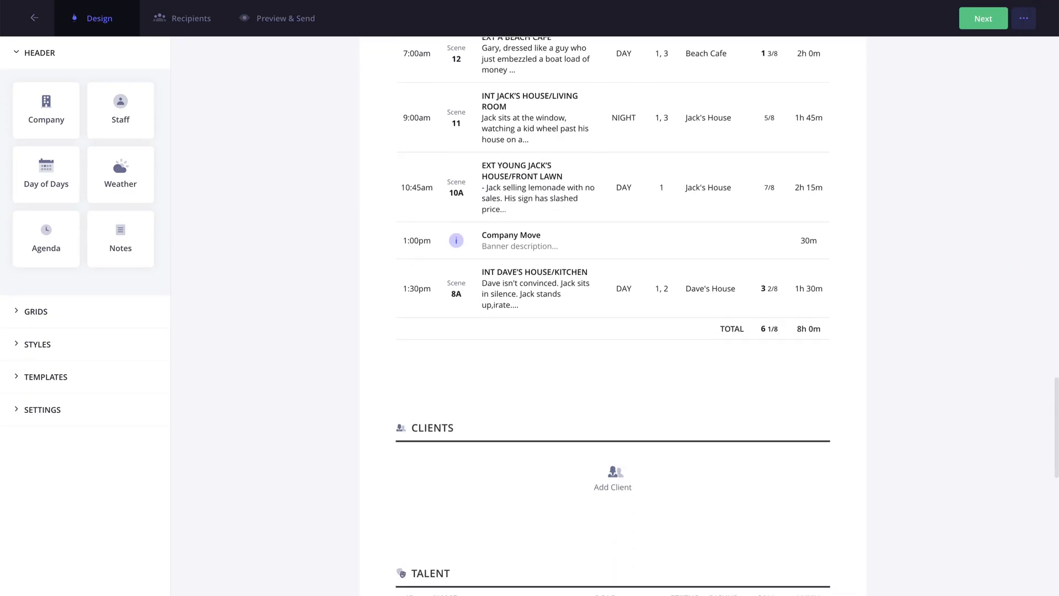
scroll(613, 318, "down", 11)
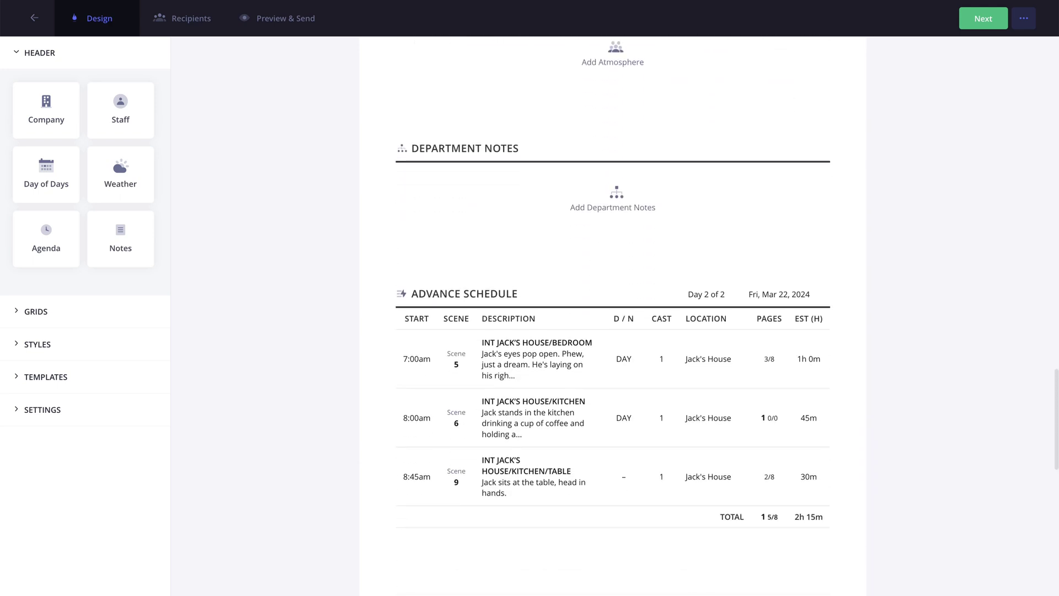
scroll(311, 297, "down", 3)
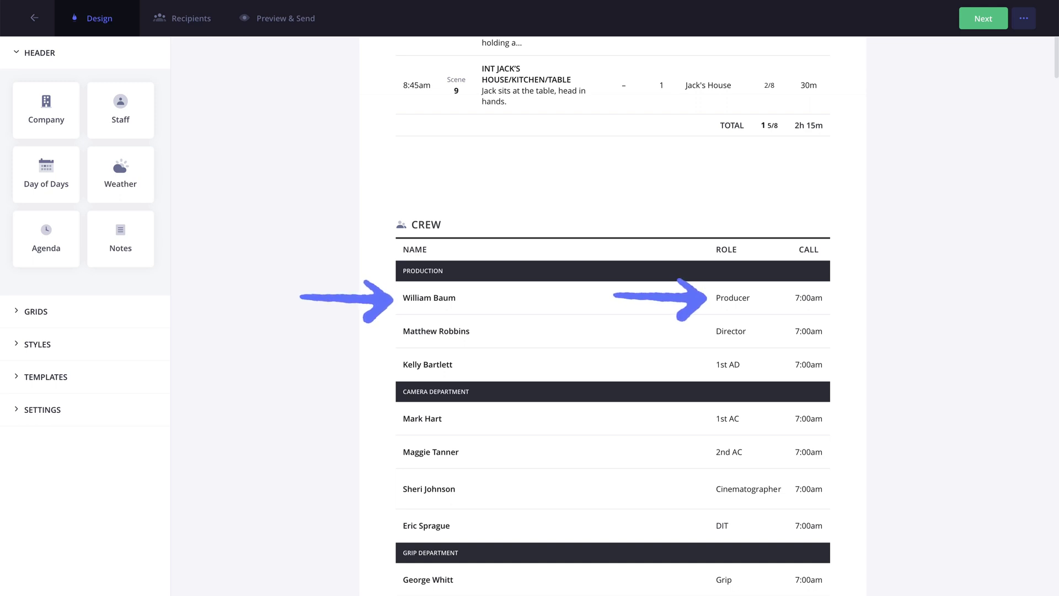
scroll(612, 315, "up", 15)
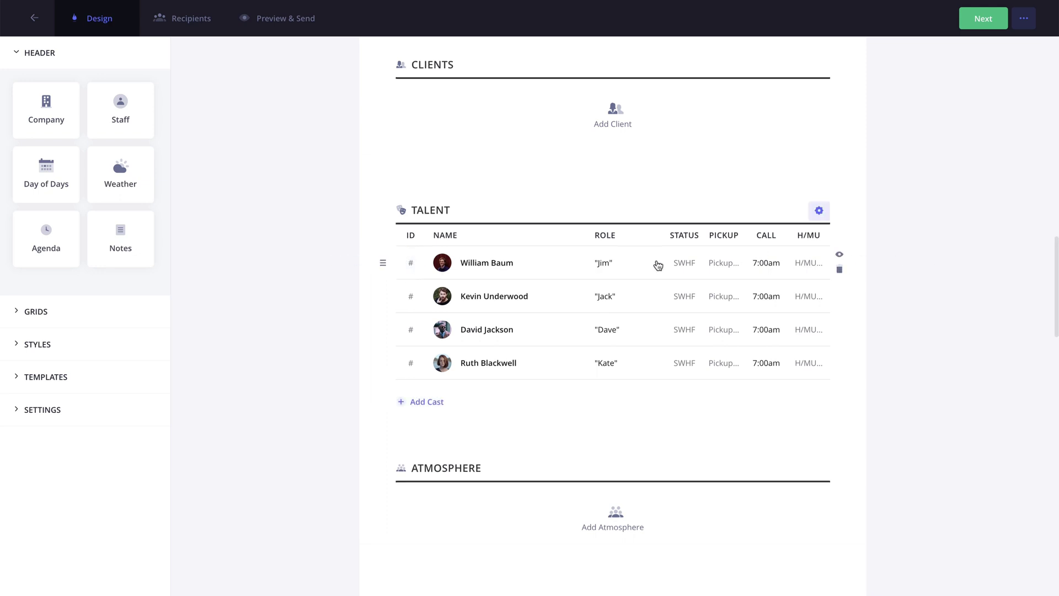
- Remove the producer's Jim talent role, keeping only the Producer crew role, and save
left_click(489, 265)
scroll(496, 277, "down", 9)
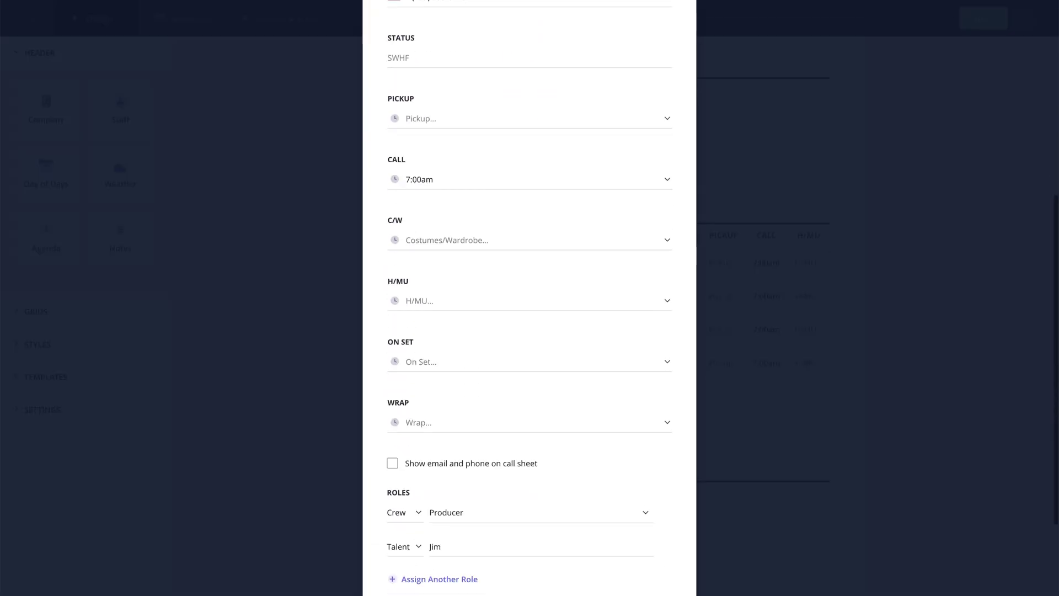
left_click(573, 372)
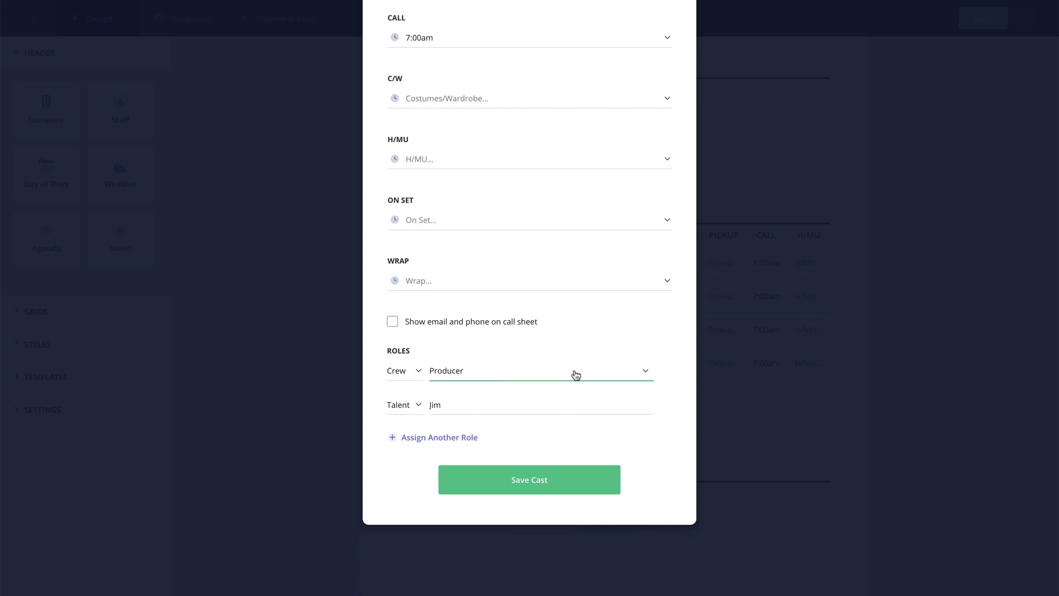
left_click(585, 405)
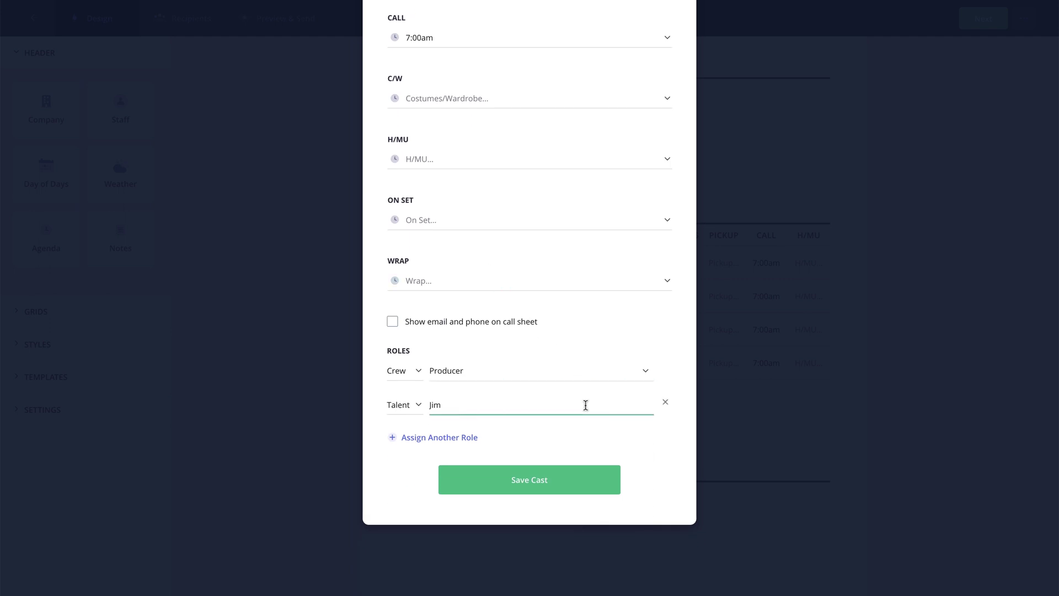
left_click(665, 403)
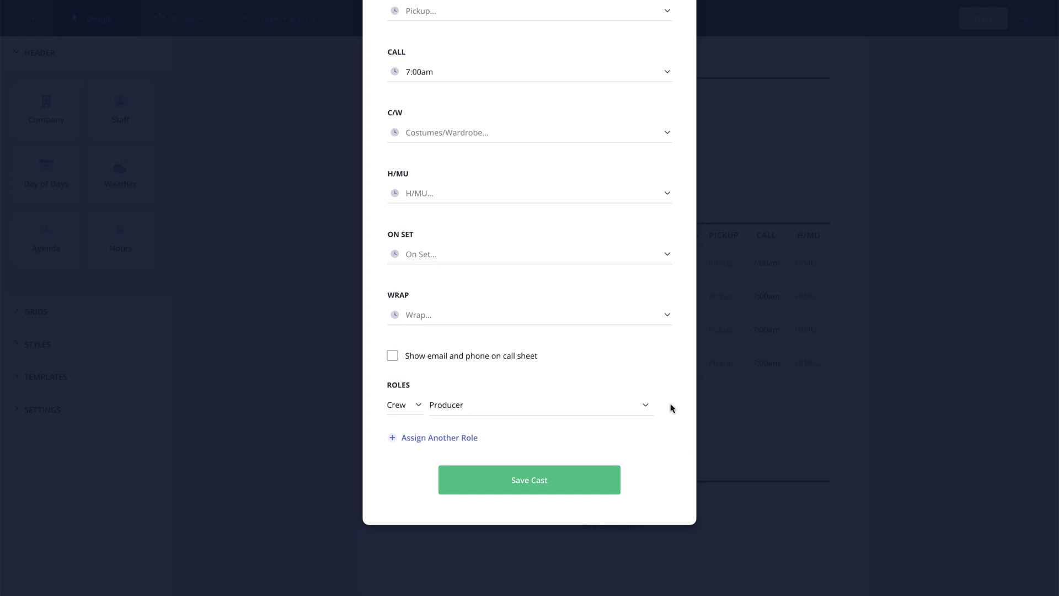
left_click(533, 493)
scroll(613, 317, "down", 5)
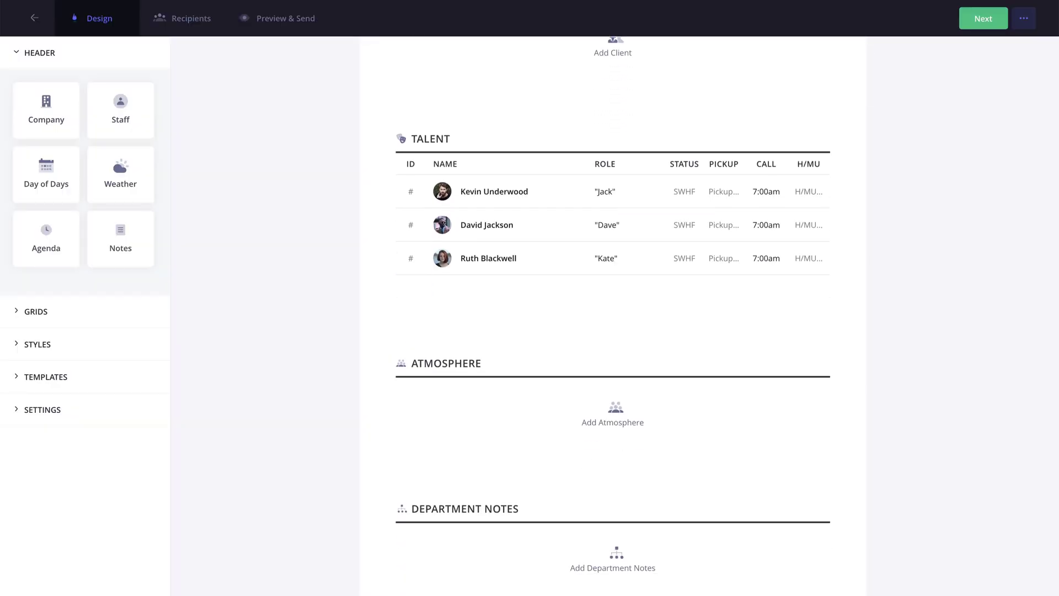
scroll(613, 317, "down", 8)
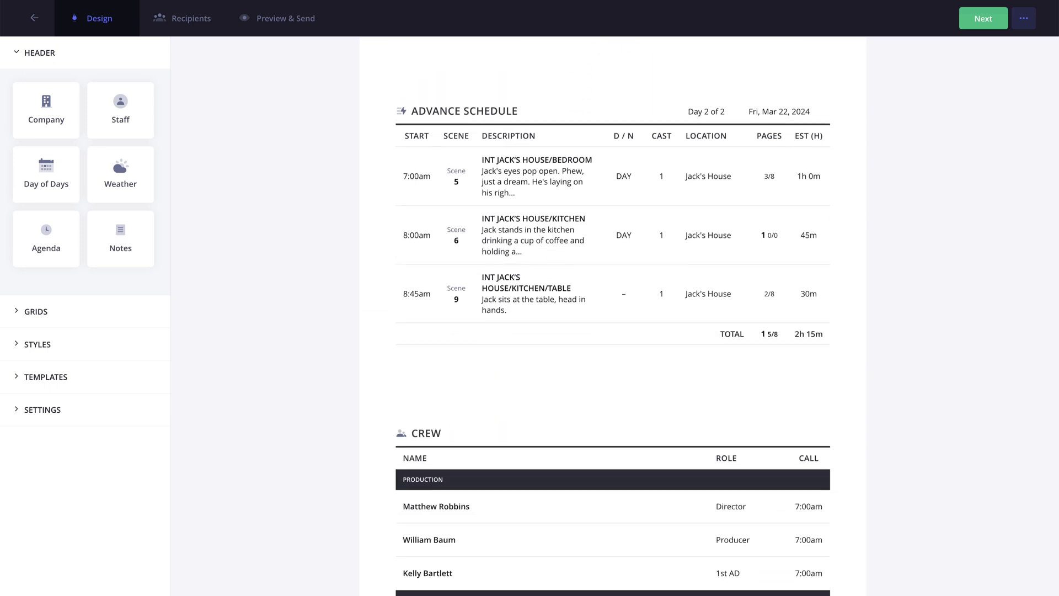
scroll(612, 316, "down", 1)
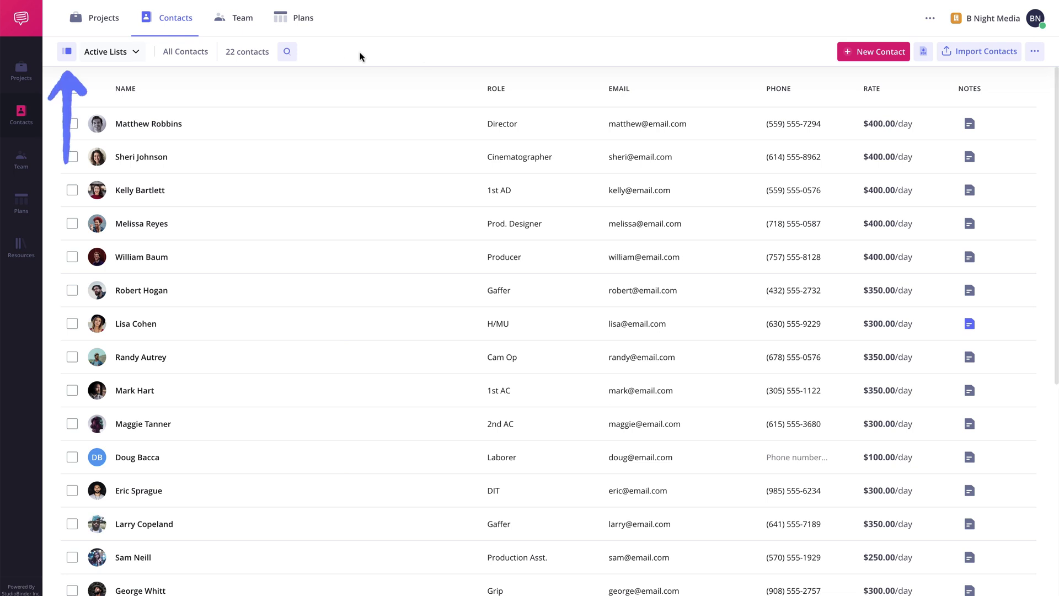
- Filter Contacts to the Crew list, showing 19 contacts grouped by department
left_click(68, 55)
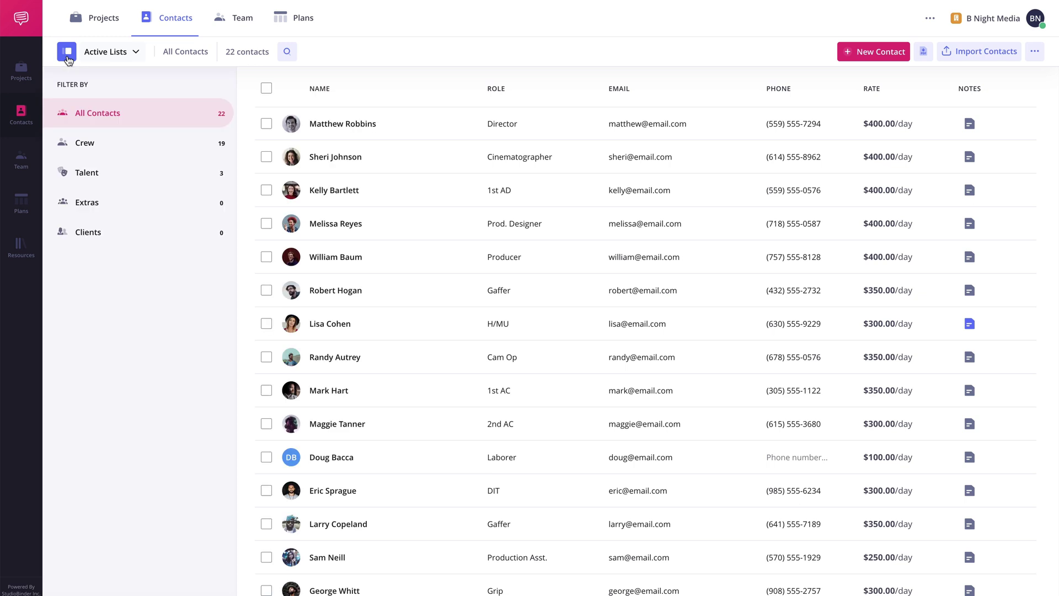
left_click(157, 147)
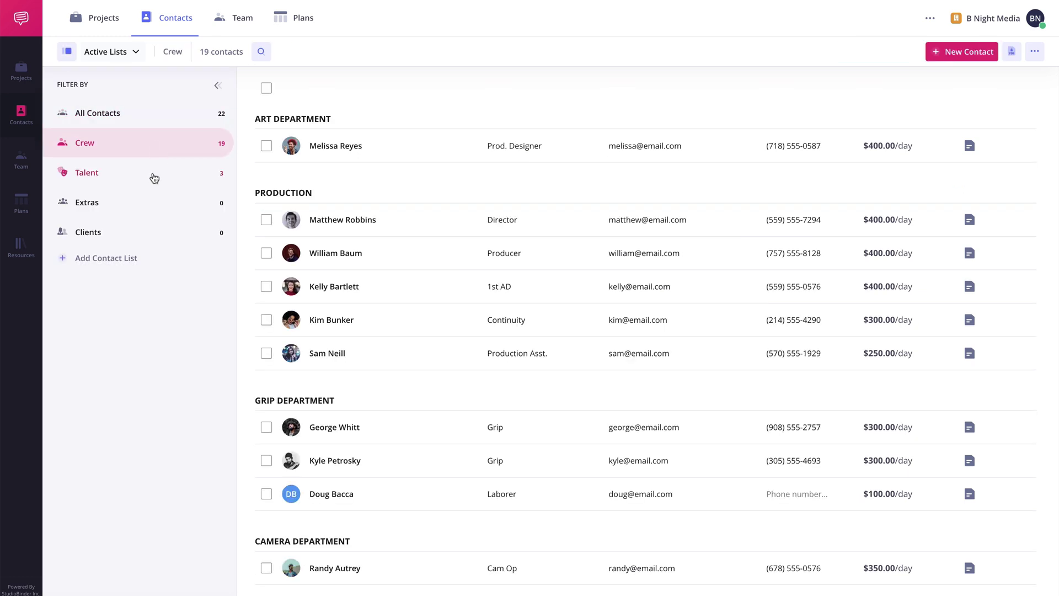
- Create an empty contact list named 'Recurring Crew' and return to the Crew contacts
left_click(144, 267)
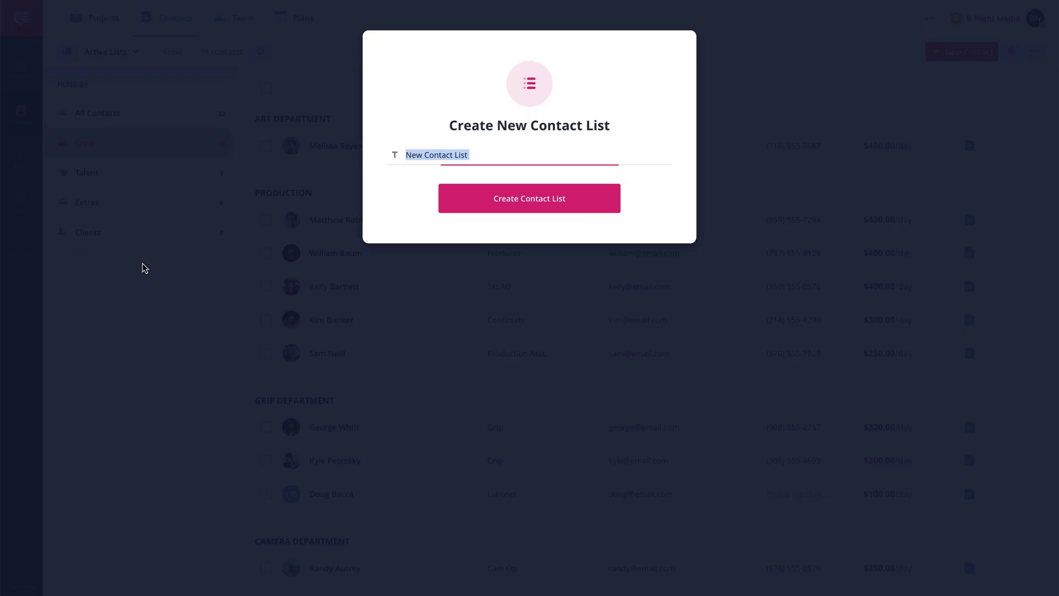
type("Recu")
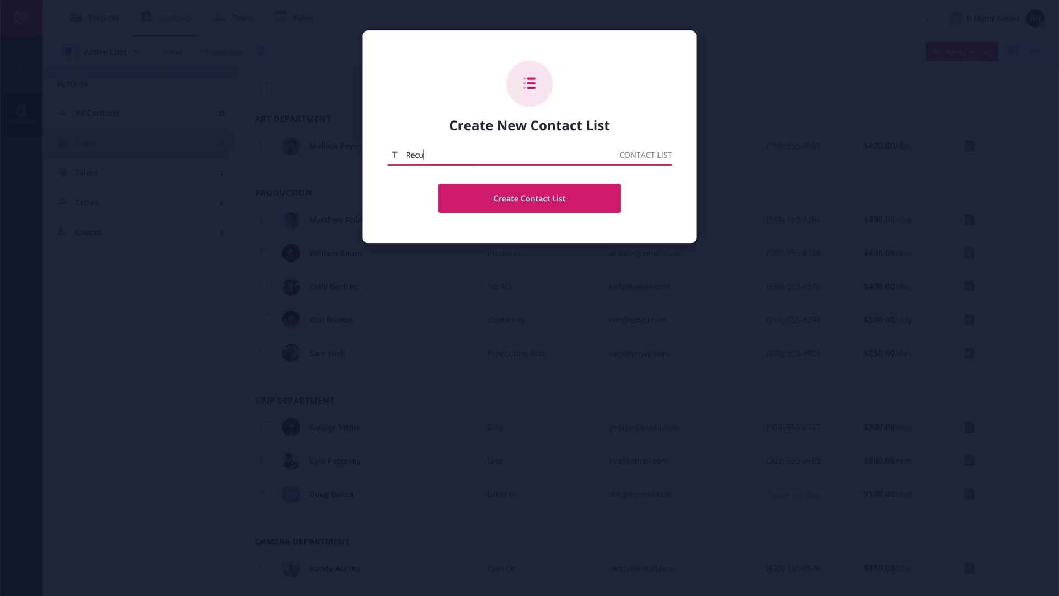
type("rring Crew")
left_click(127, 257)
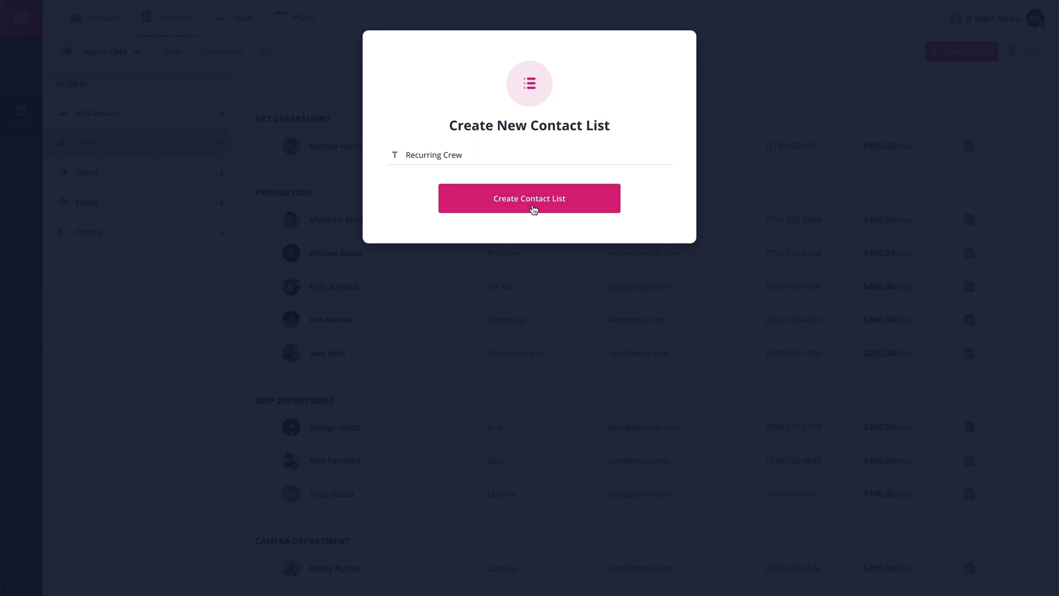
left_click(533, 209)
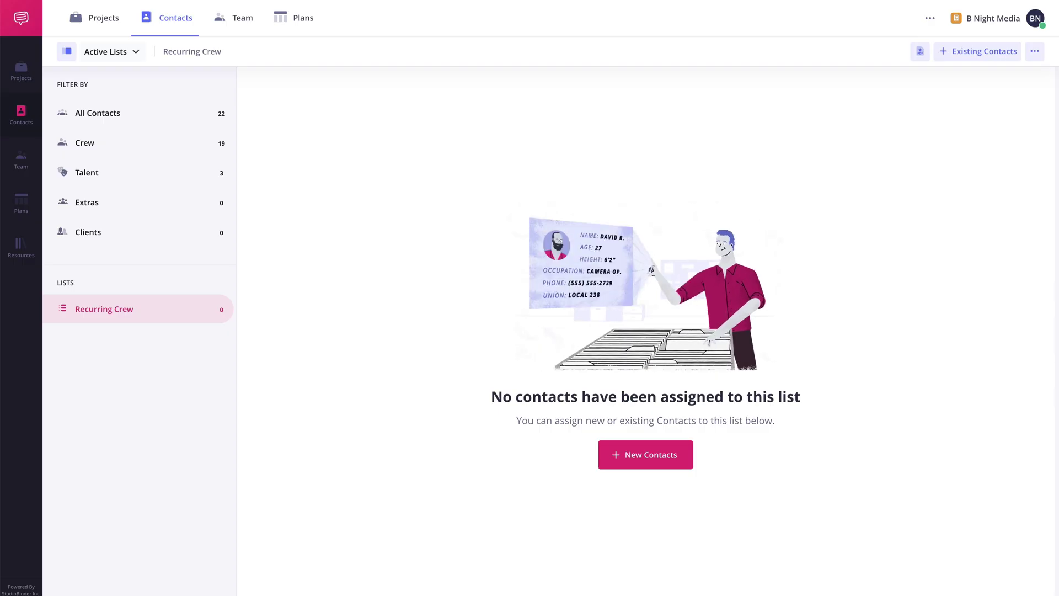
left_click(130, 148)
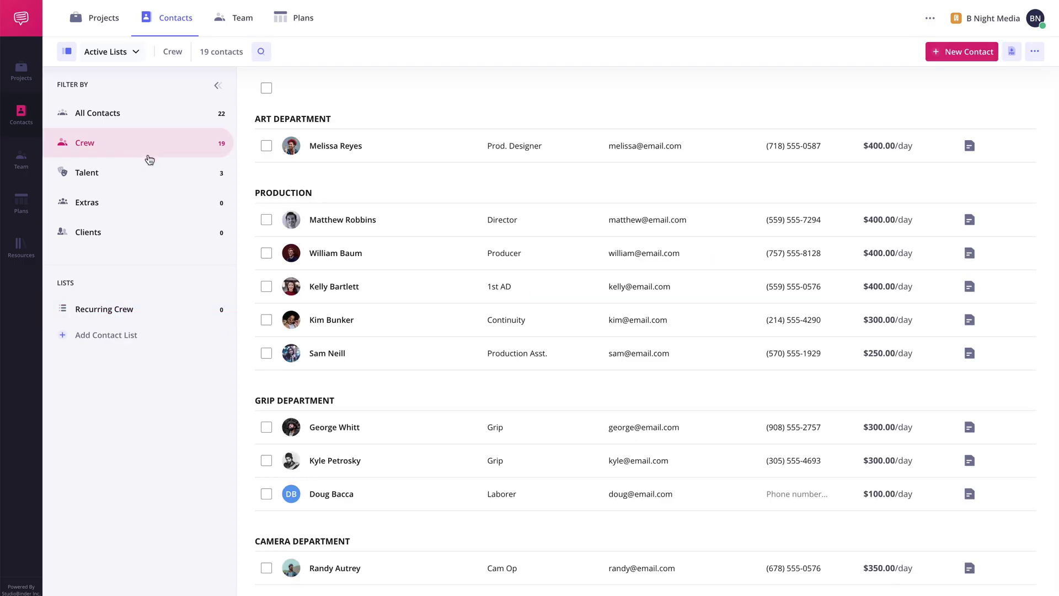
- Add the director, producer and cinematographer to Recurring Crew, then open that list and select all three
left_click(267, 220)
left_click(267, 252)
scroll(267, 276, "down", 5)
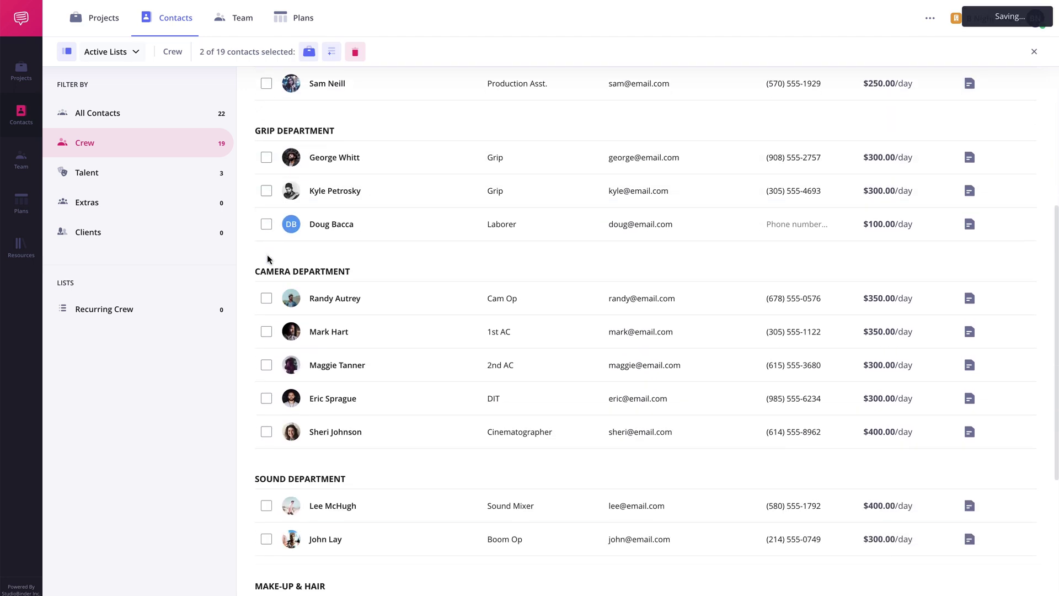
left_click(266, 409)
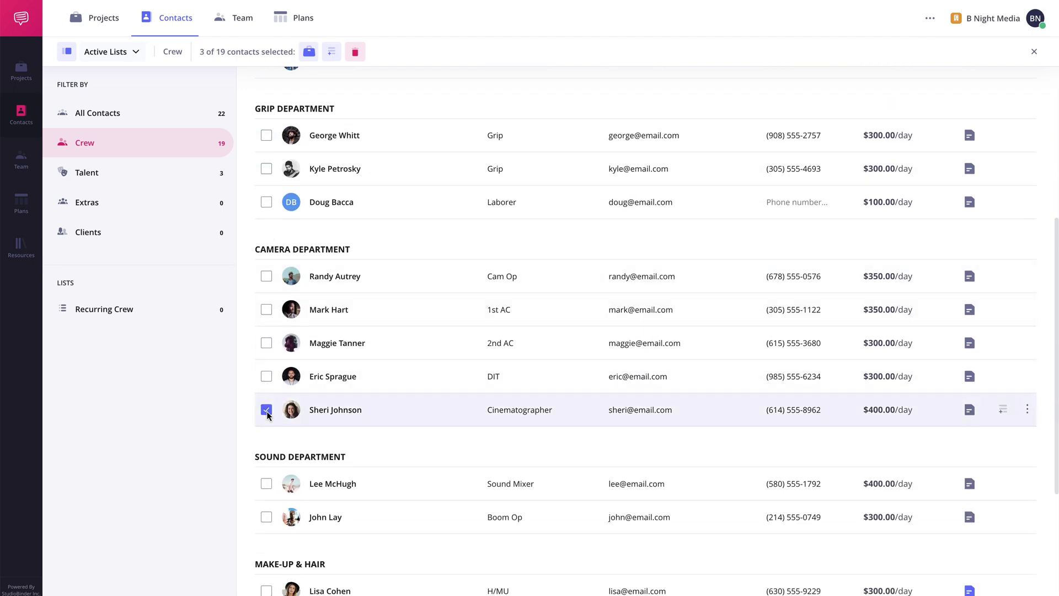
left_click(332, 53)
left_click(534, 147)
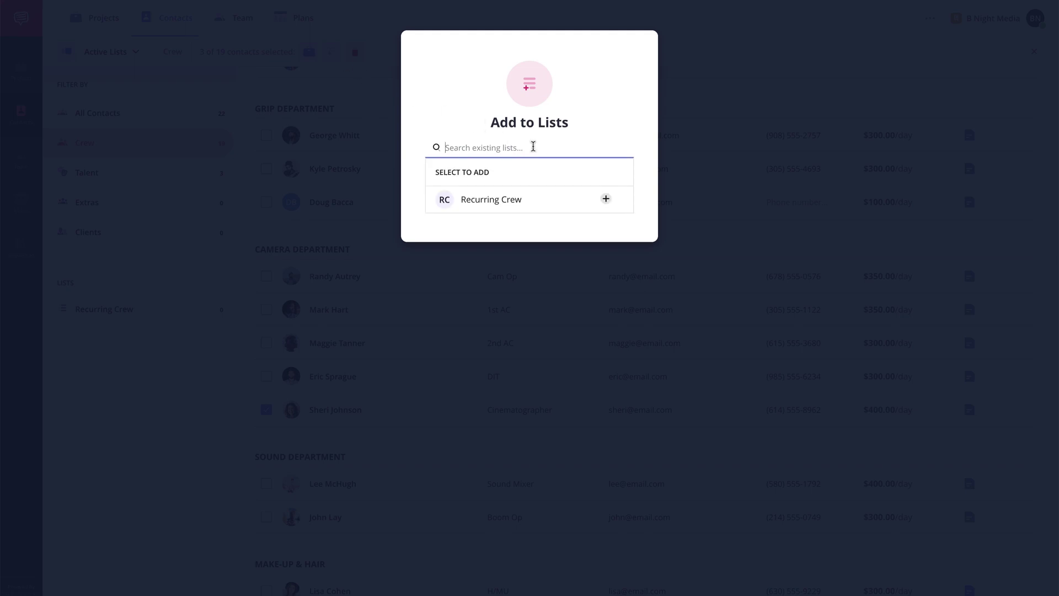
left_click(606, 198)
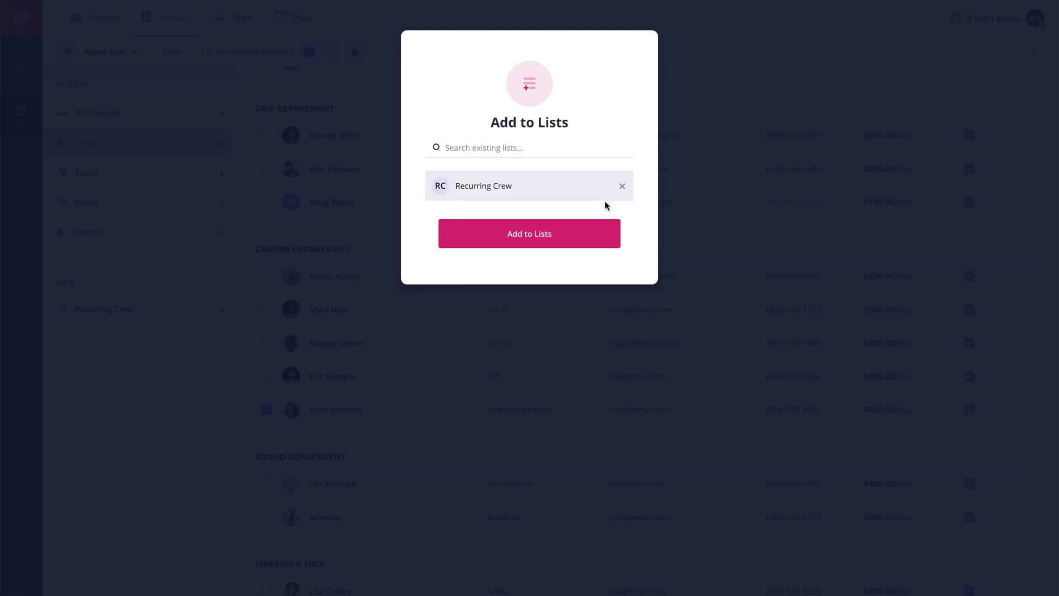
left_click(531, 243)
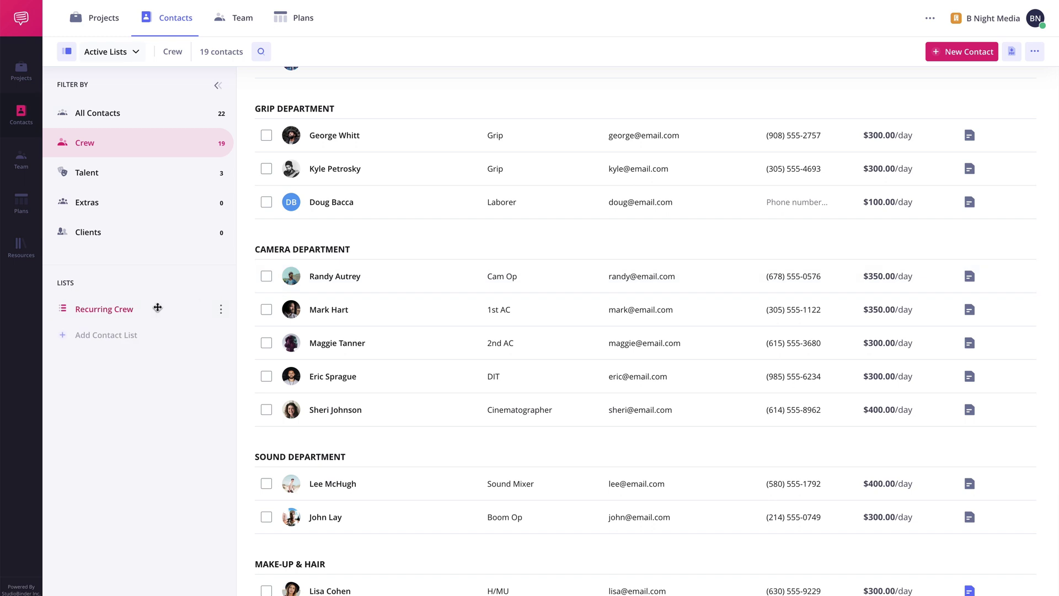
left_click(102, 309)
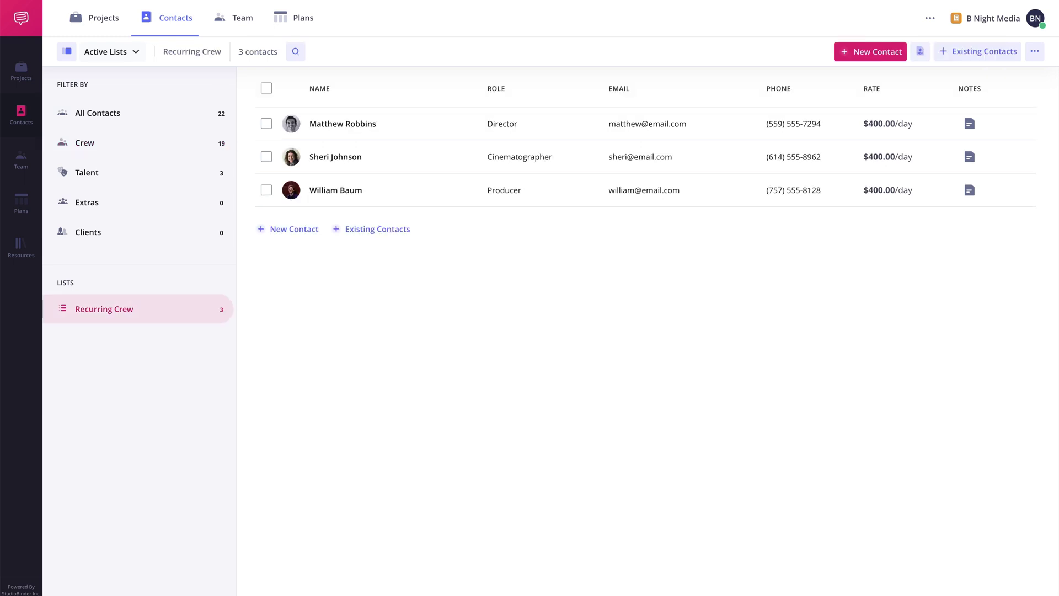
left_click(266, 89)
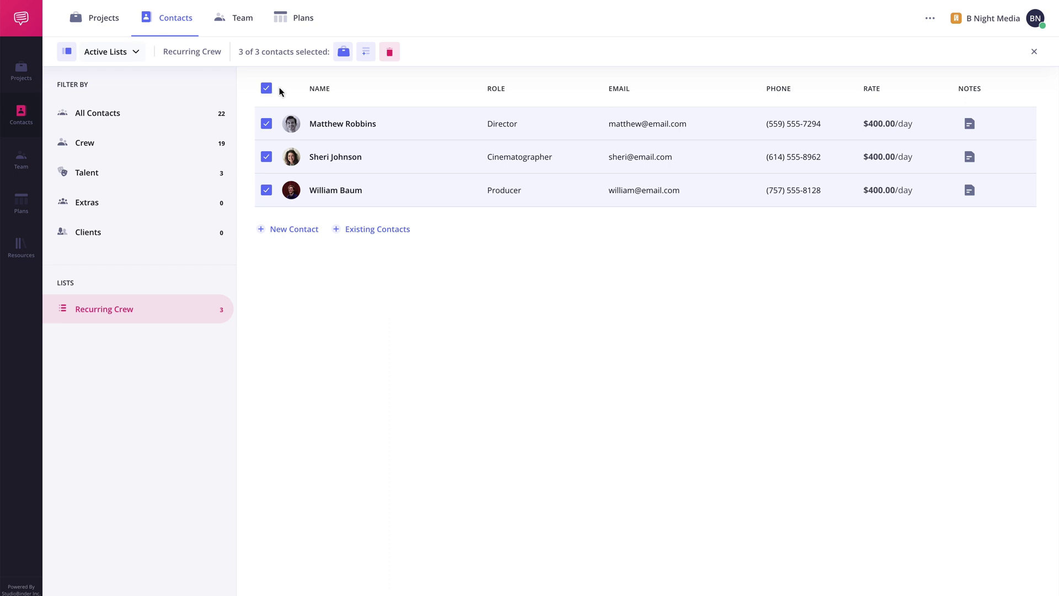
- Assign the three selected Recurring Crew contacts to the project My Great Film 2
left_click(343, 52)
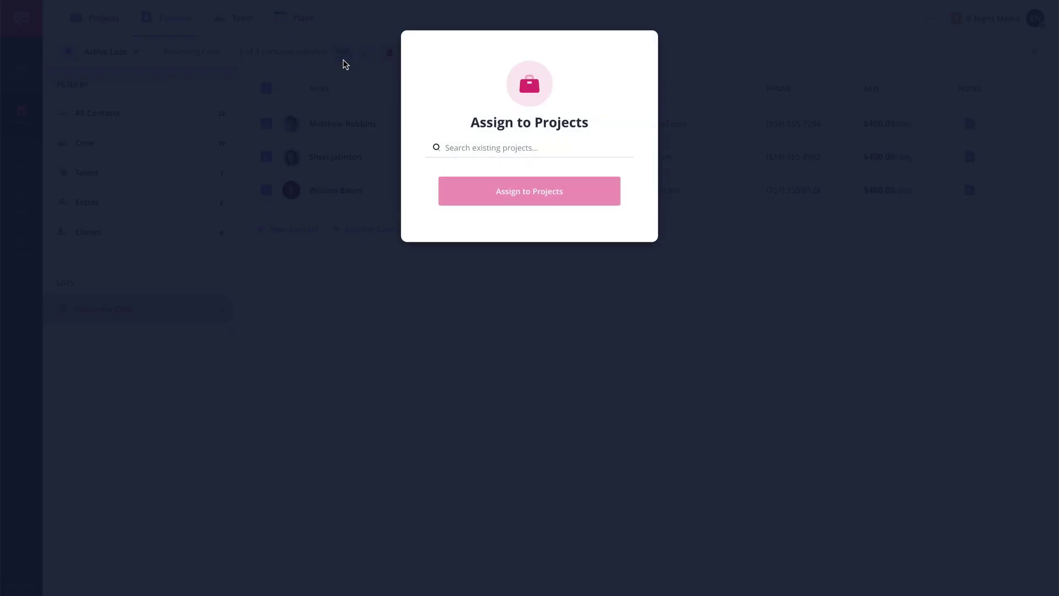
left_click(558, 147)
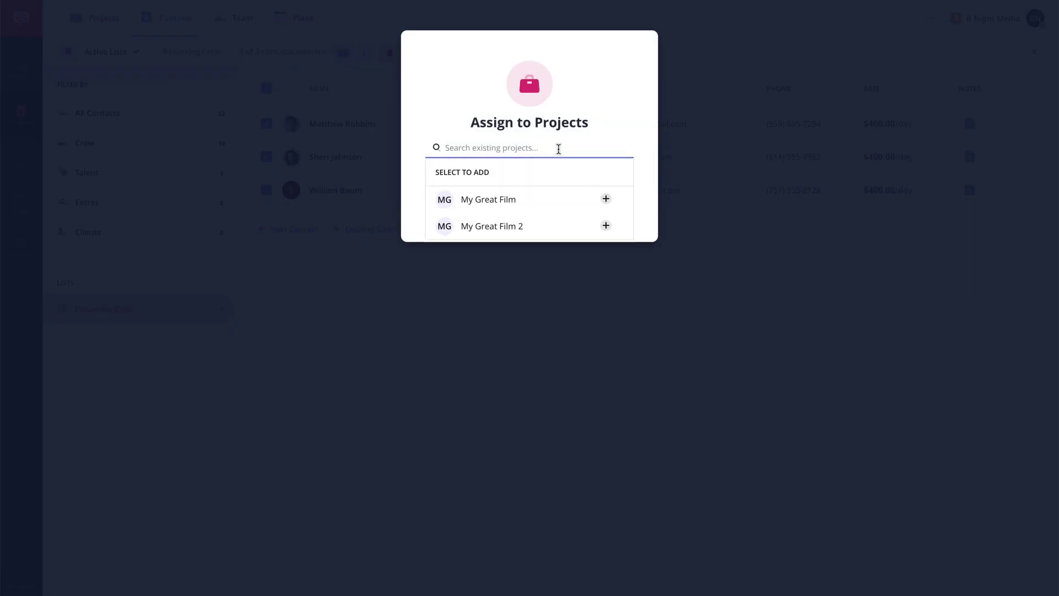
left_click(605, 227)
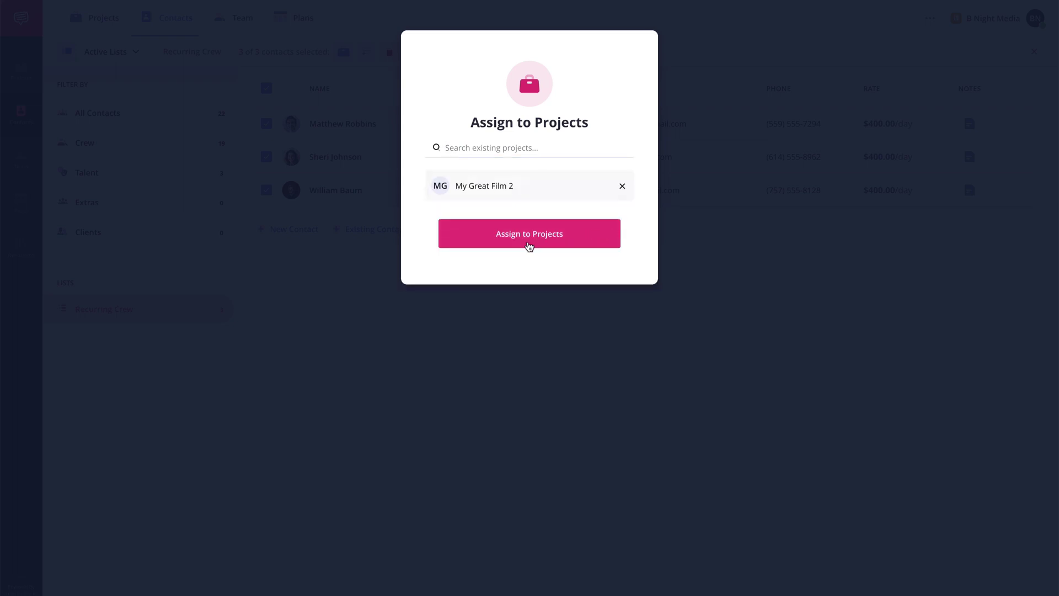
left_click(529, 246)
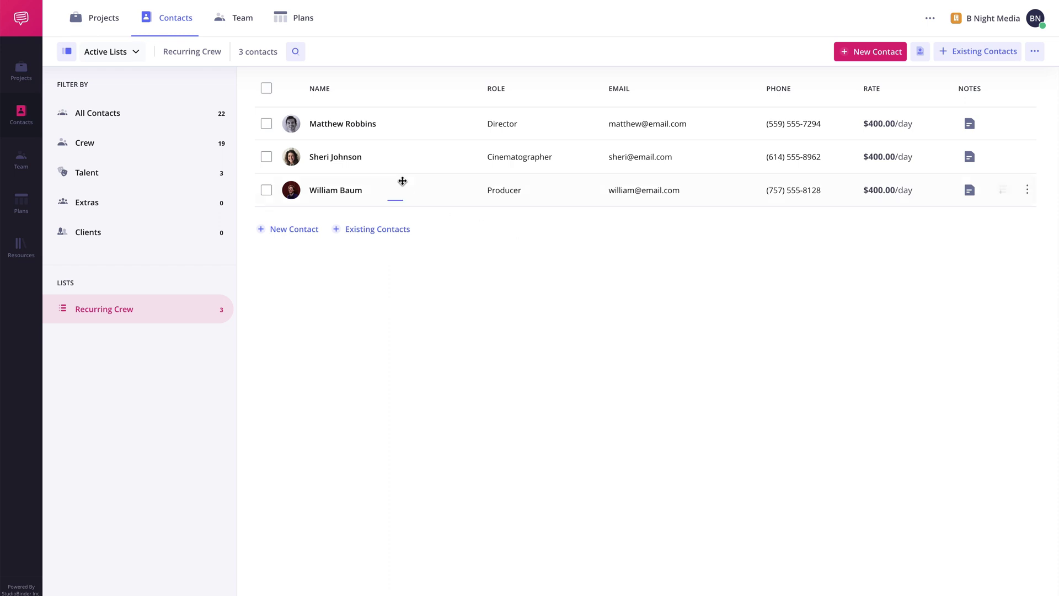
- Open the Project Contacts page of My Great Film 2 via Plan in the sidebar
left_click(122, 31)
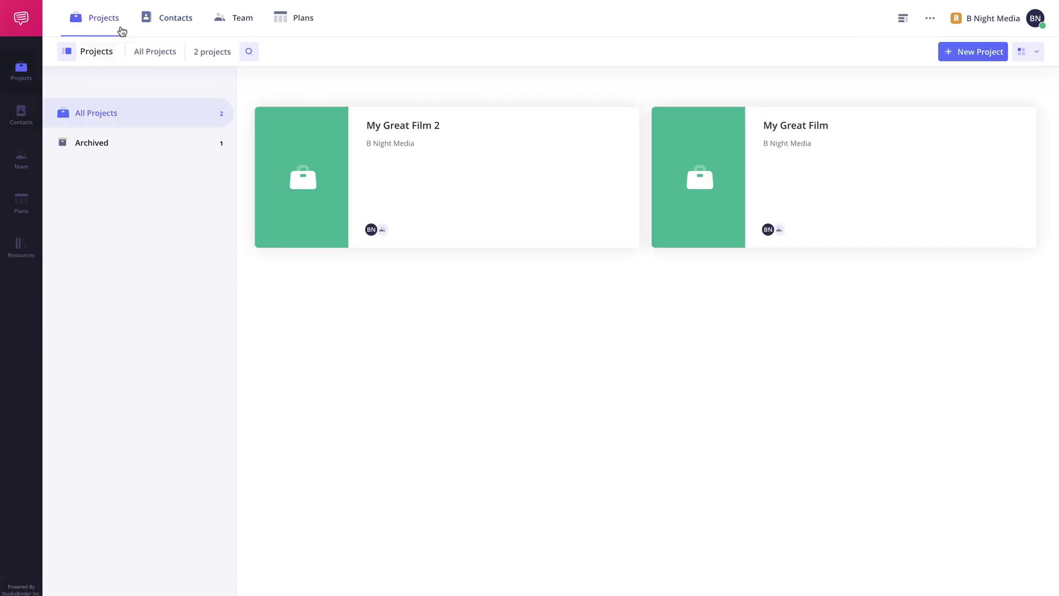
left_click(407, 126)
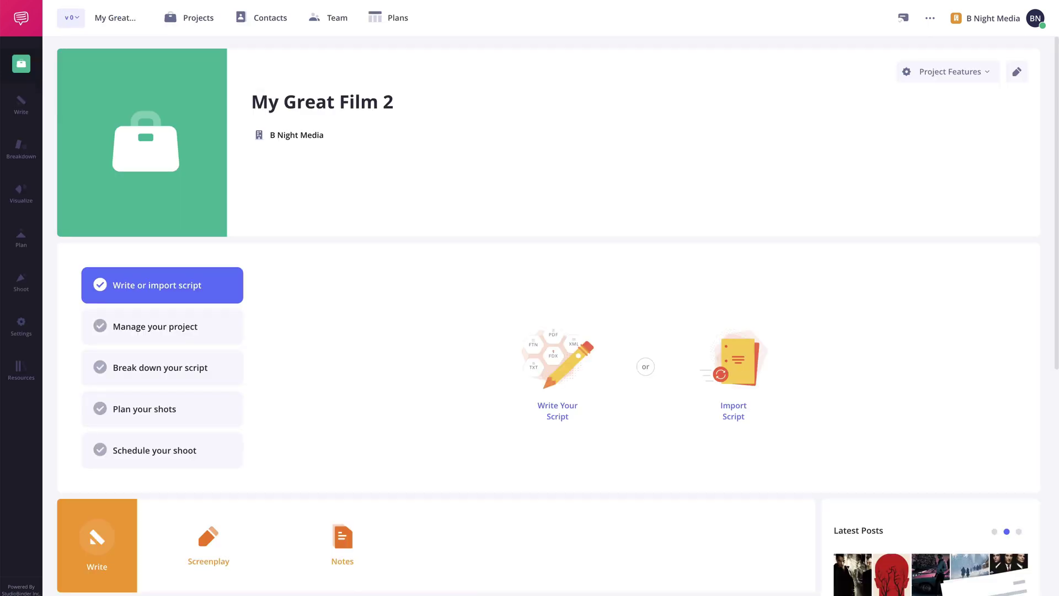
mouse_move(33, 246)
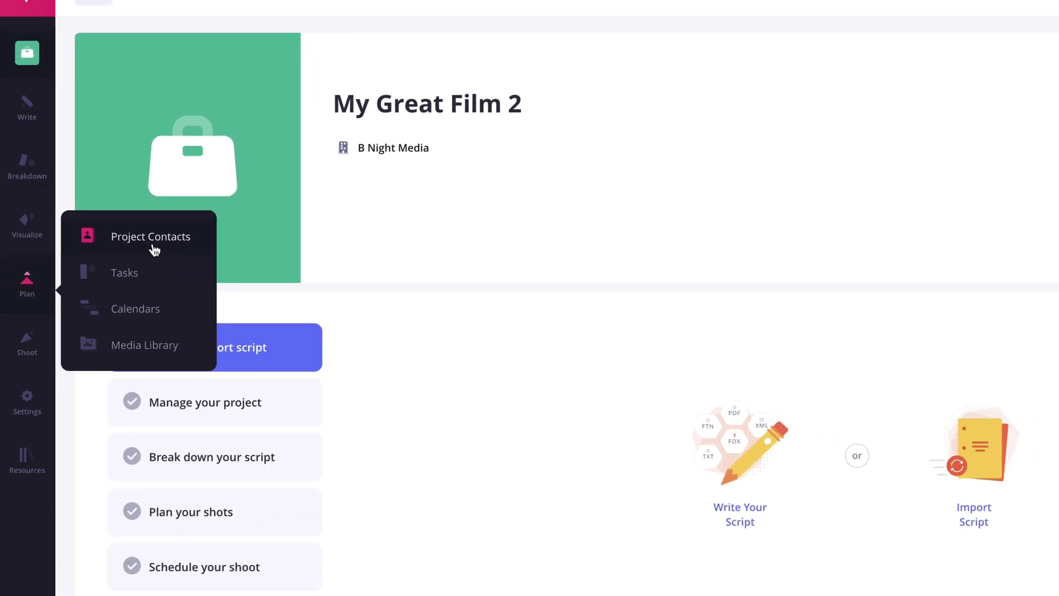
left_click(185, 279)
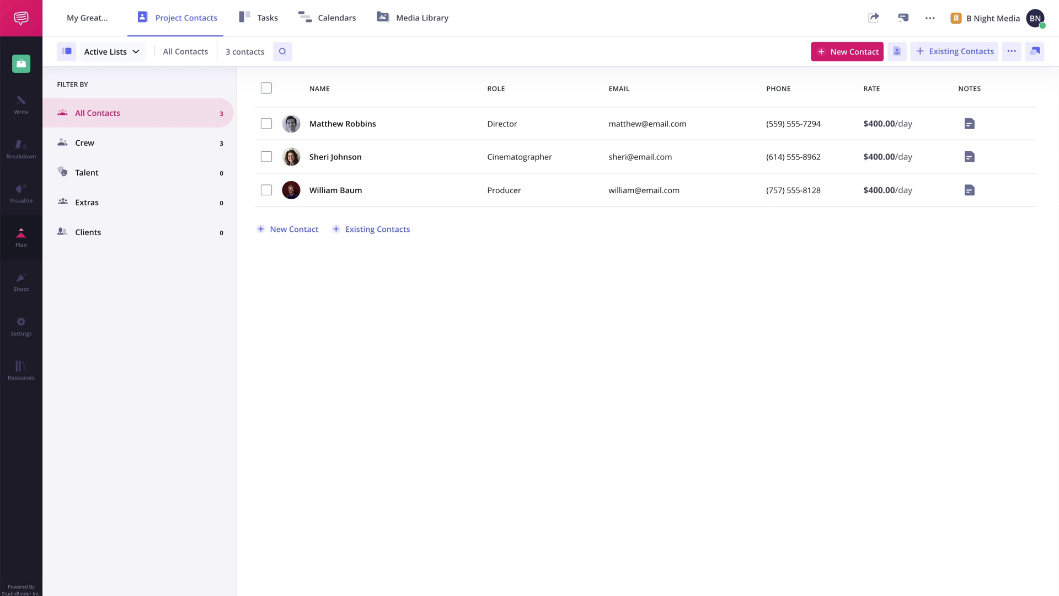
- Add a new Production Assistant contact with the person's full name and e-mail, and save it
left_click(294, 230)
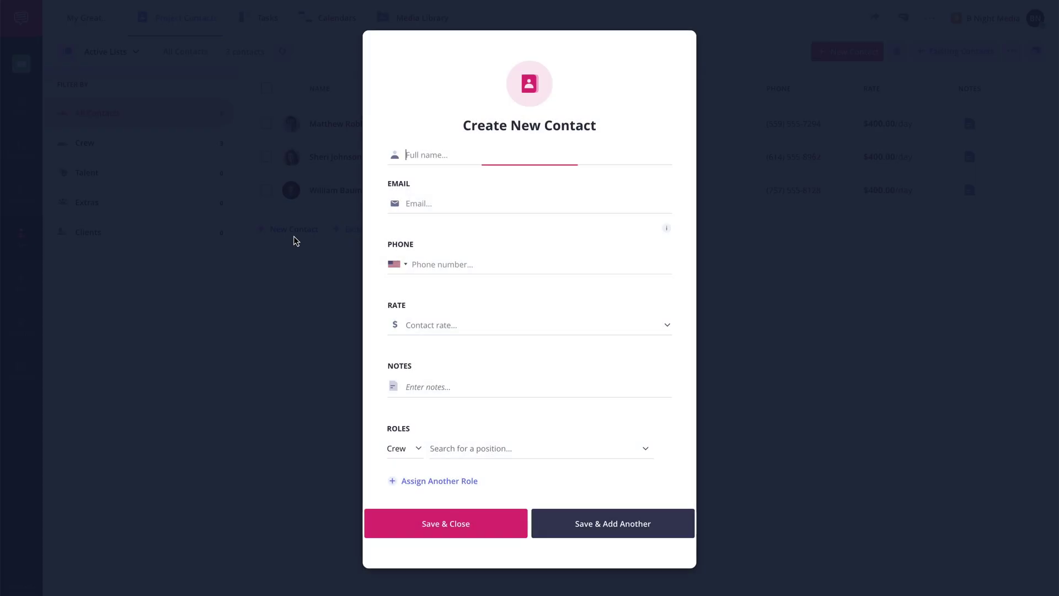
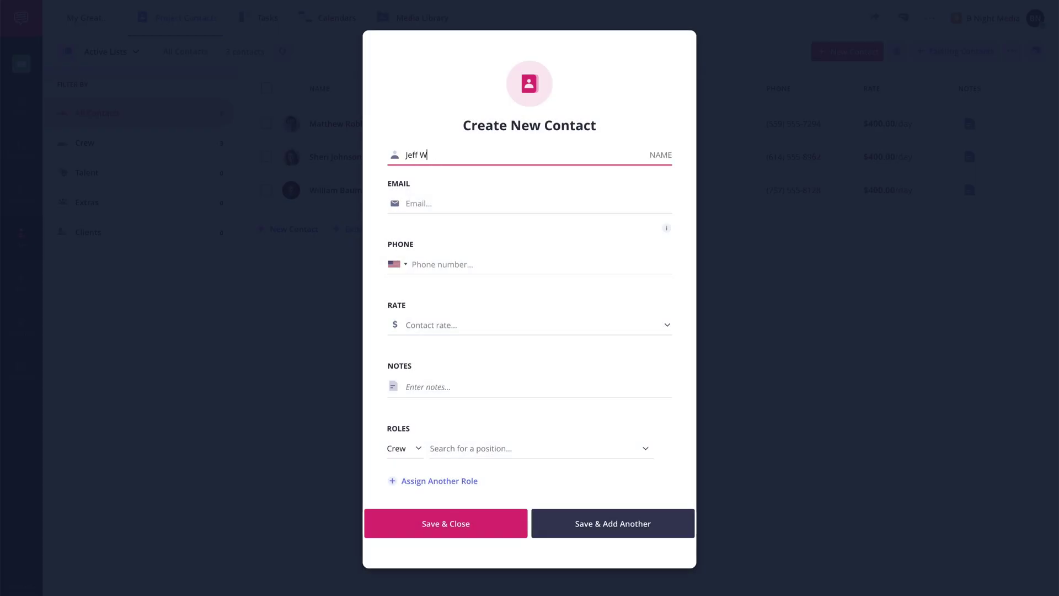
key("Tab")
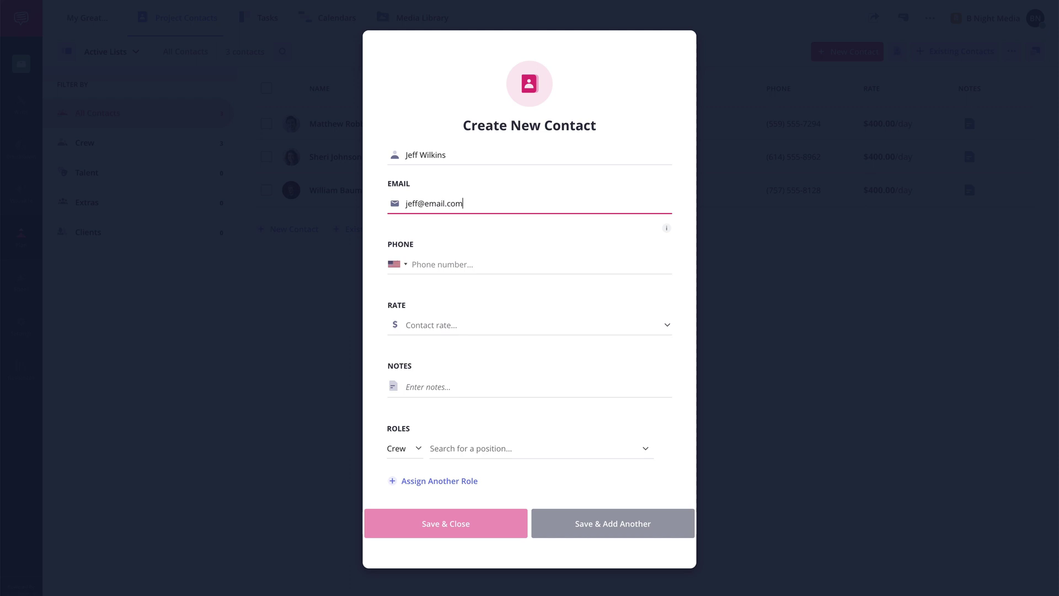
key("Tab")
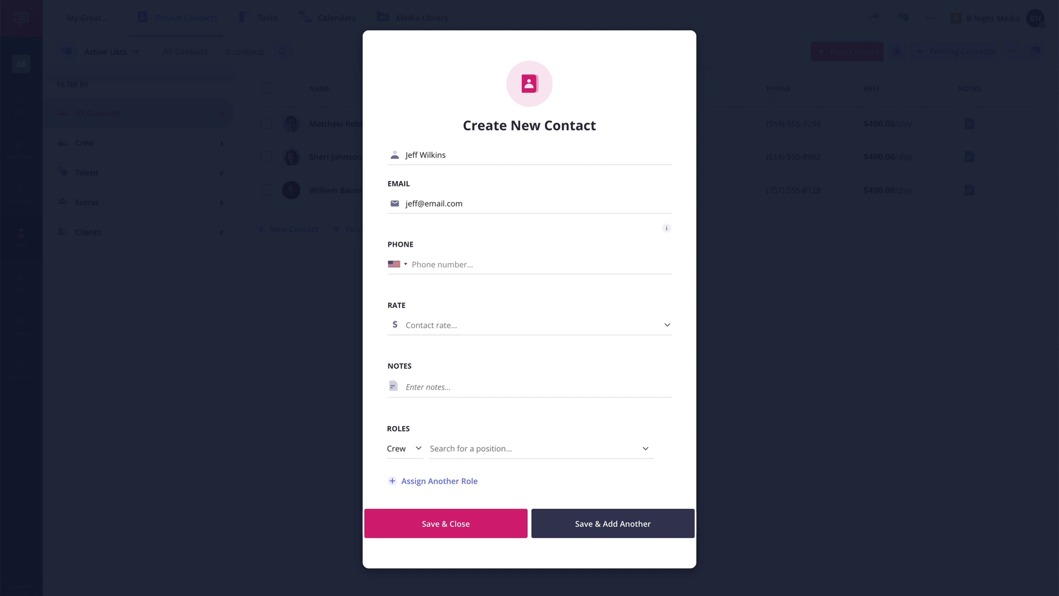
left_click(514, 452)
type("production assi")
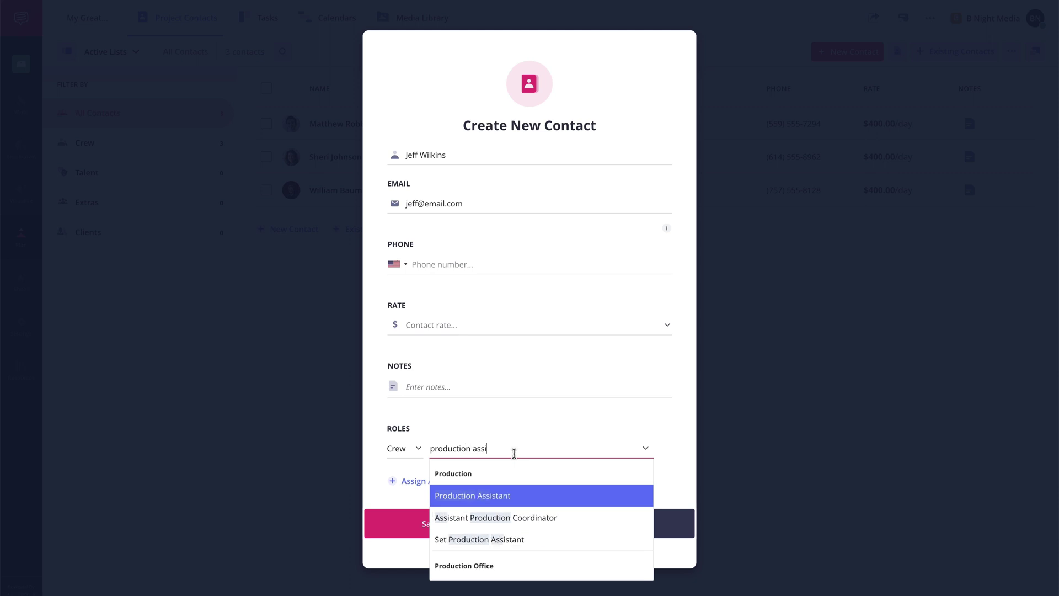
left_click(525, 496)
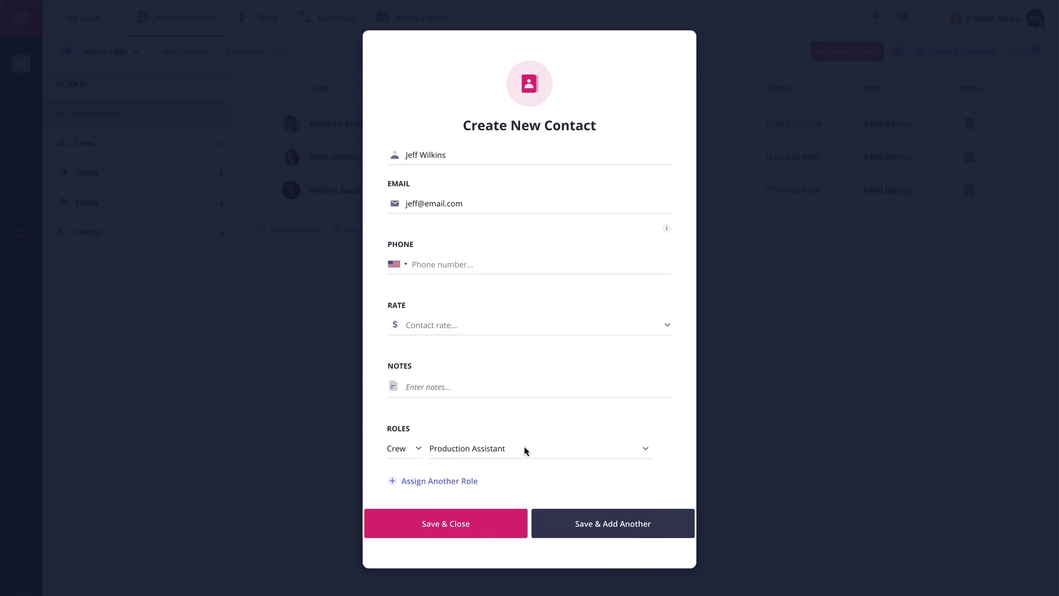
left_click(523, 327)
left_click(449, 536)
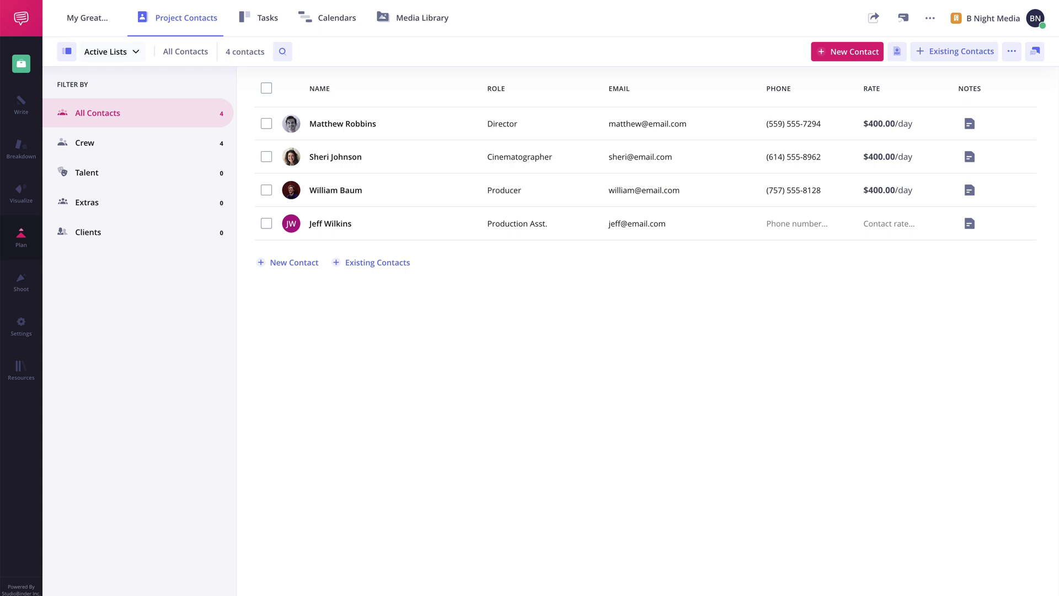
- Open a message to the producer and discard it, then select all four project contacts
left_click(270, 194)
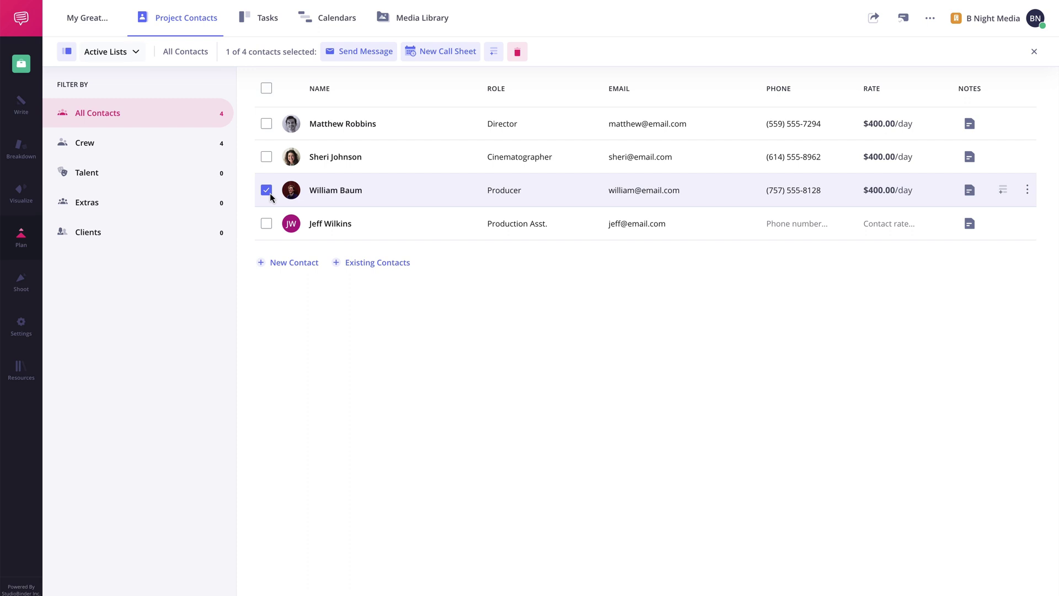
left_click(364, 53)
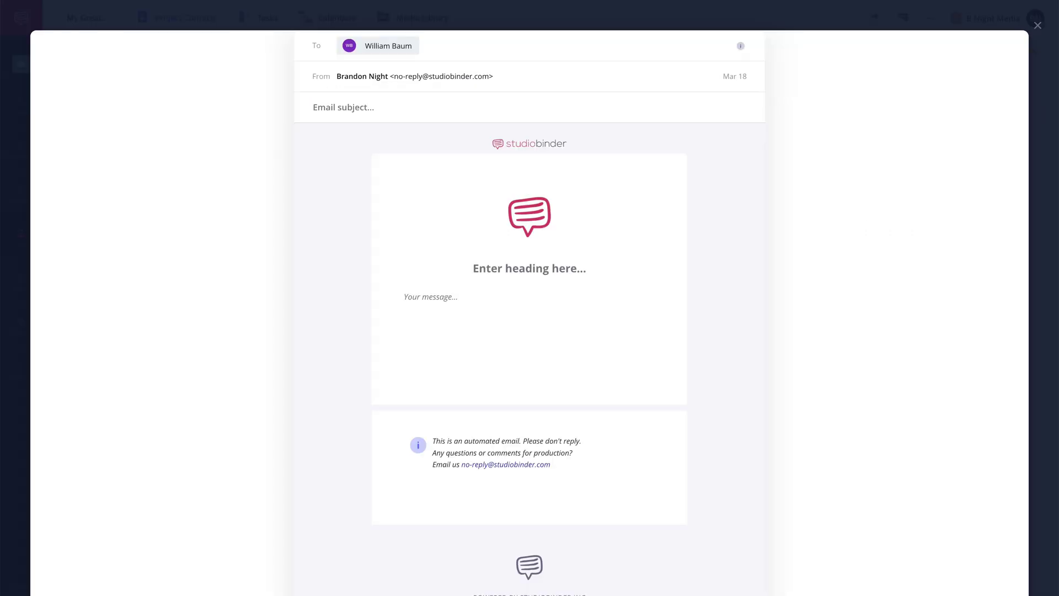
left_click(1037, 25)
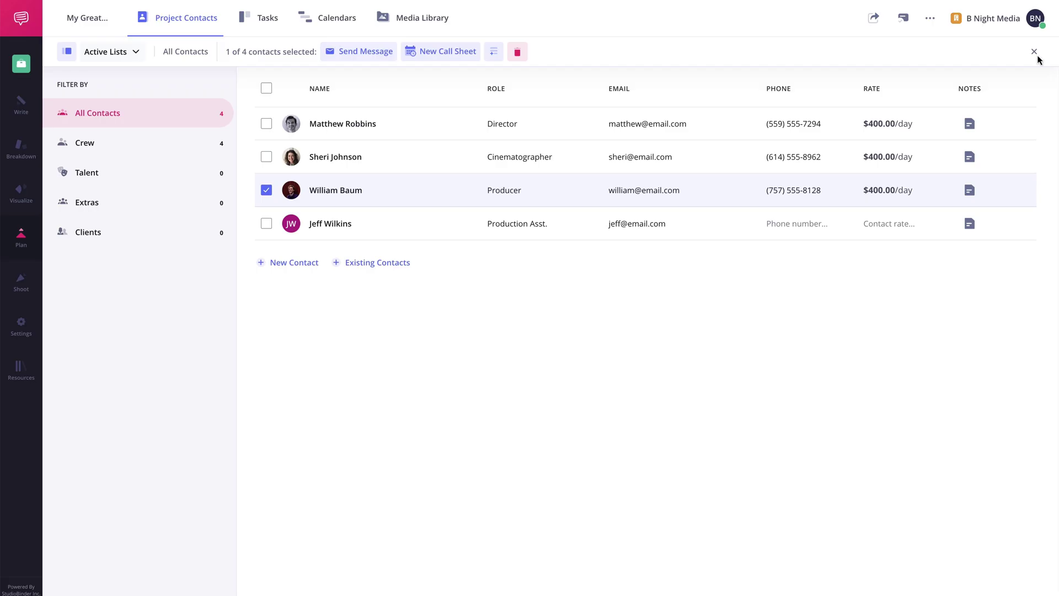
left_click(266, 89)
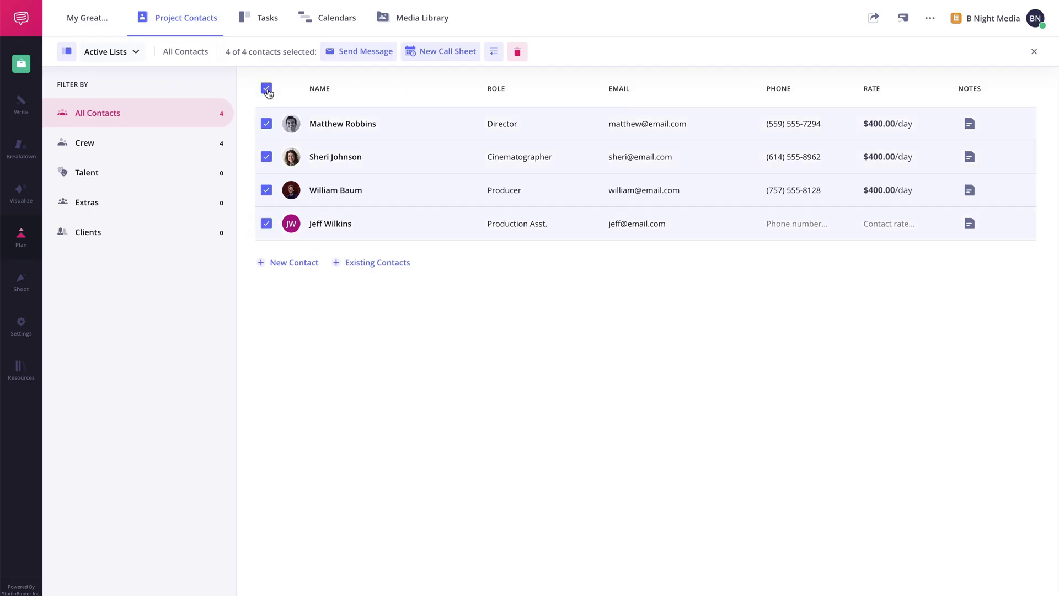
left_click(444, 55)
- Create a call sheet titled 'Day 2' using the Standard layout
type("Day 2")
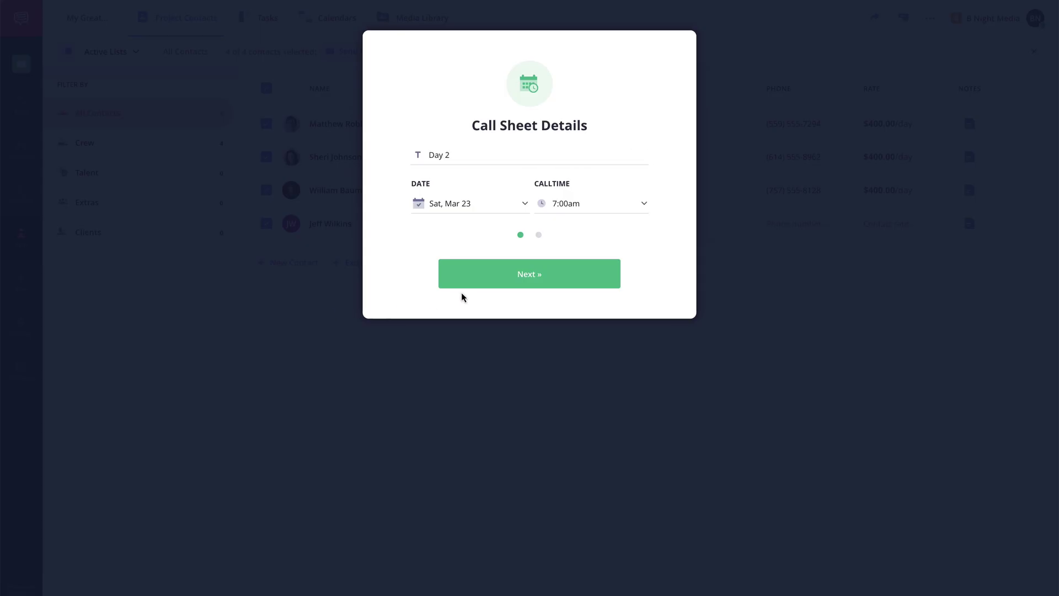
left_click(533, 284)
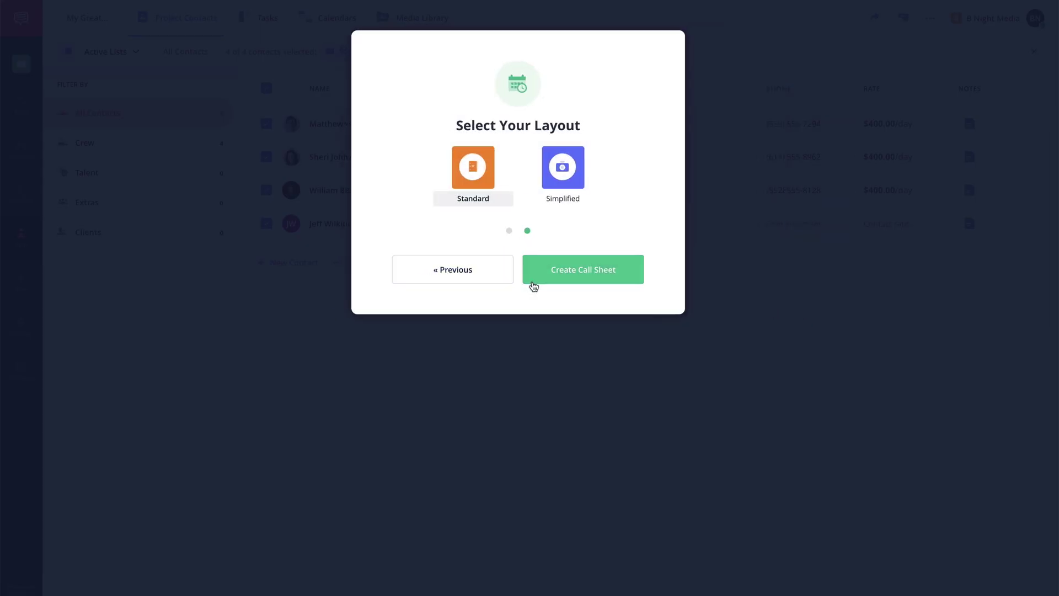
left_click(597, 282)
- Choose all four project contacts for the Day 2 call sheet
scroll(613, 317, "down", 6)
scroll(612, 318, "down", 15)
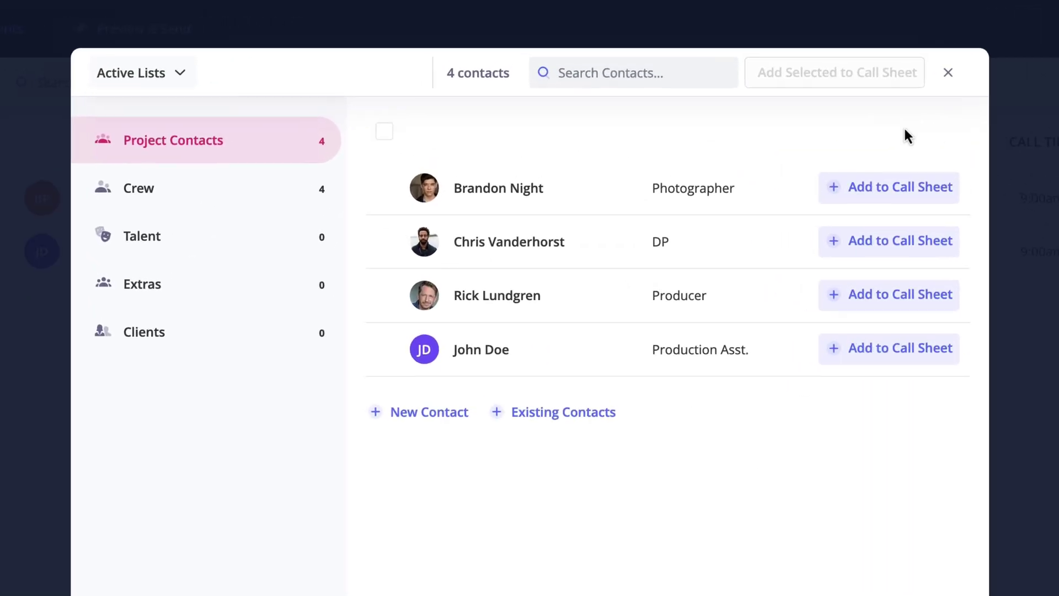
mouse_move(449, 186)
left_click(384, 189)
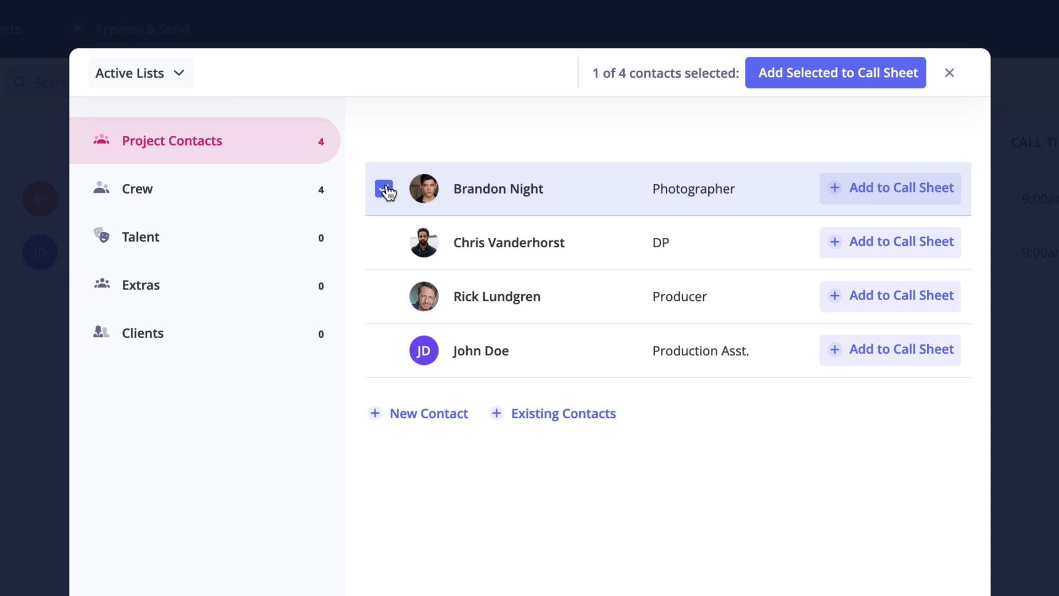
left_click(384, 133)
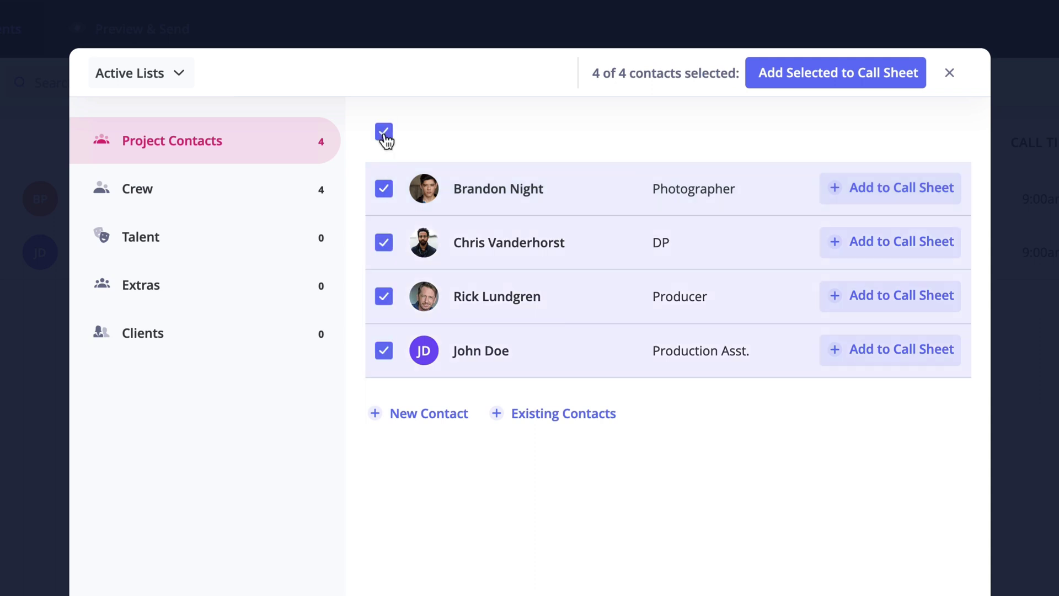